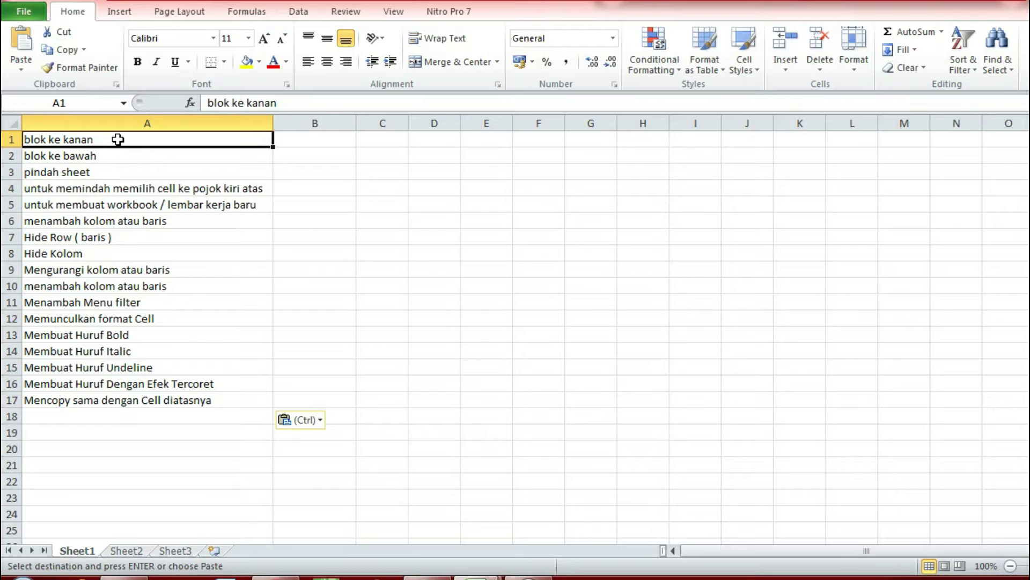
Jump back and forth between the first and last filled cells of column A, finishing with A1 selected
key(ctrl+Down)
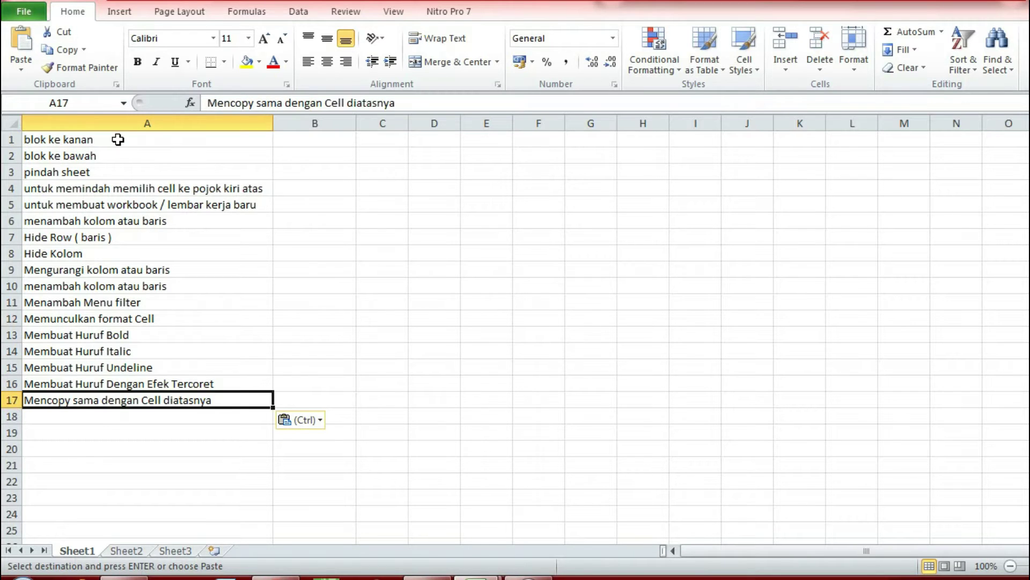
key(ctrl+Up)
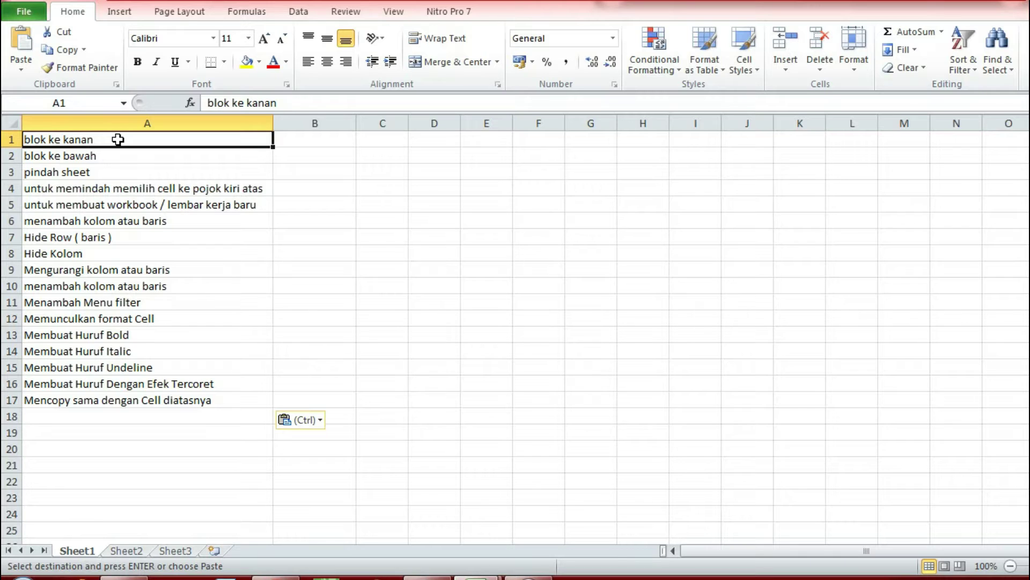
key(ctrl+Down)
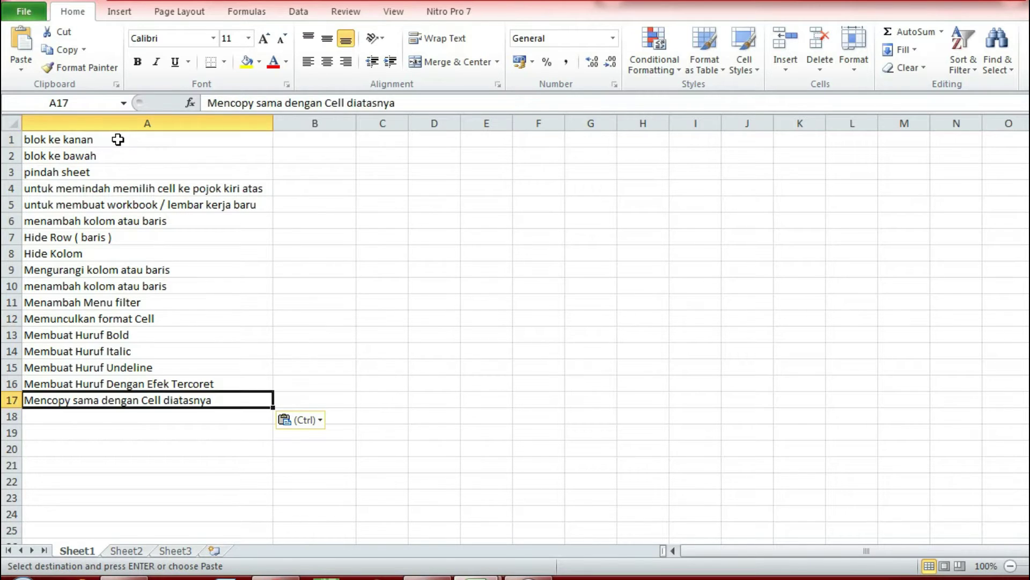
key(ctrl+Up)
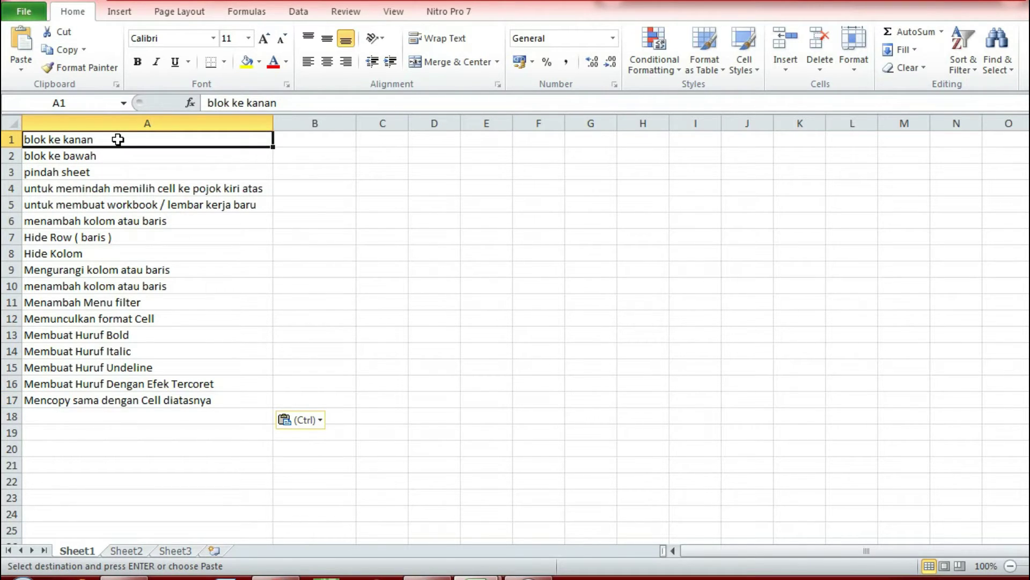
key(Right)
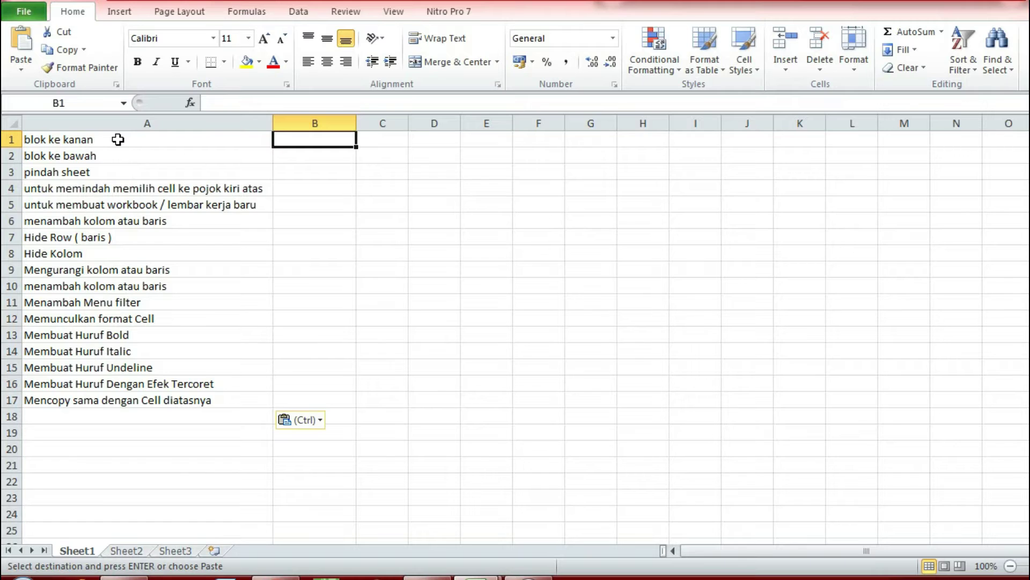
key(Right)
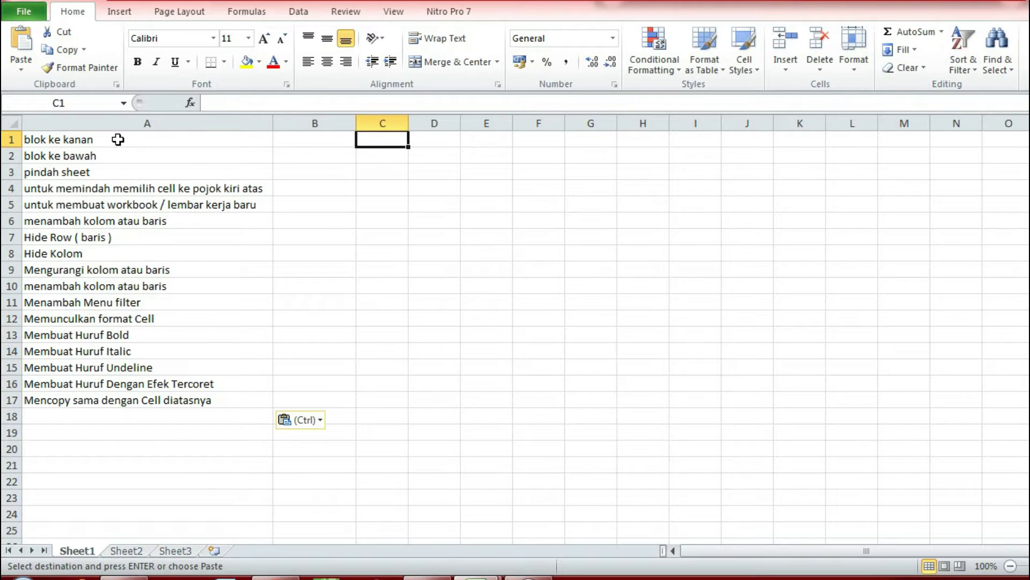
click(118, 139)
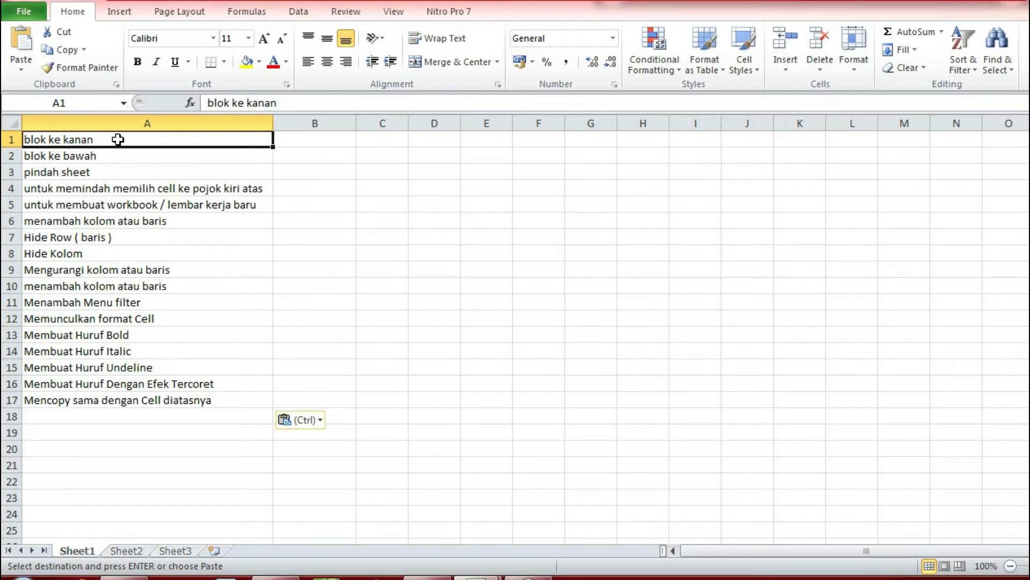
Starting from cell J1, select the entire row 1 and release the selection, performing this twice
key(Right)
key(Right)
key(Right)
key(Right)
key(Right)
key(Right)
key(Right)
key(Right)
key(Right)
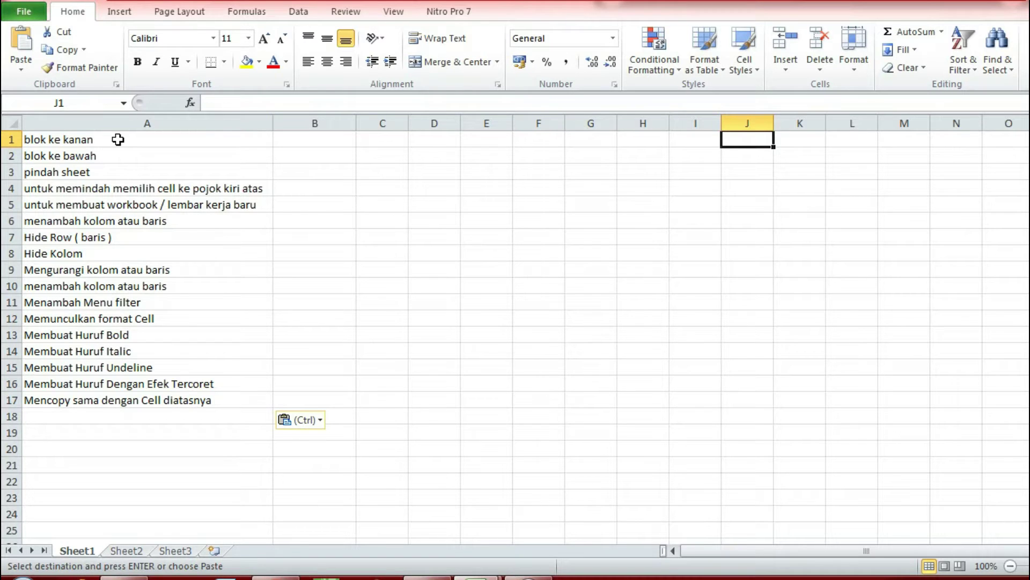
key(shift+space)
key(Down)
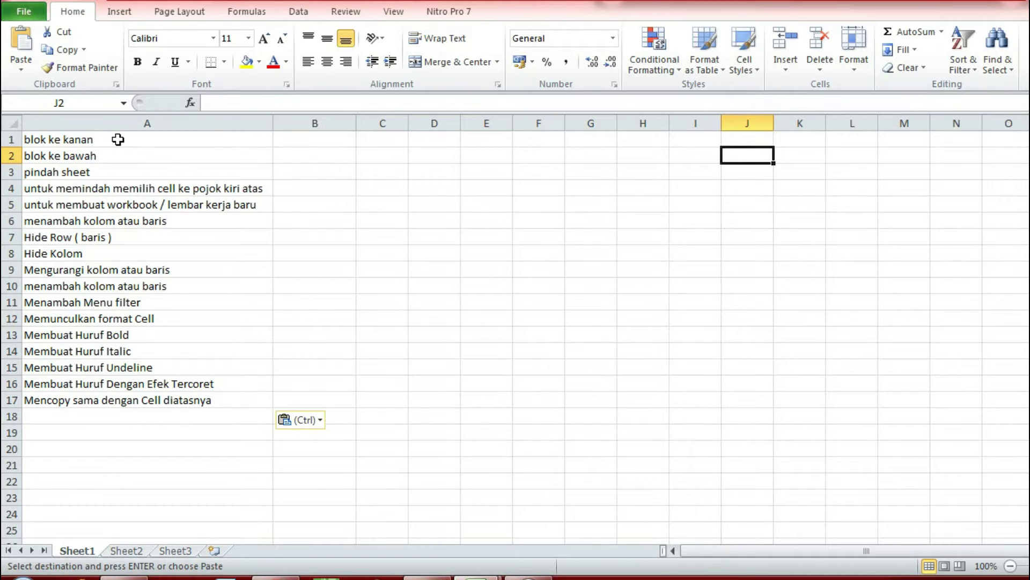
key(Up)
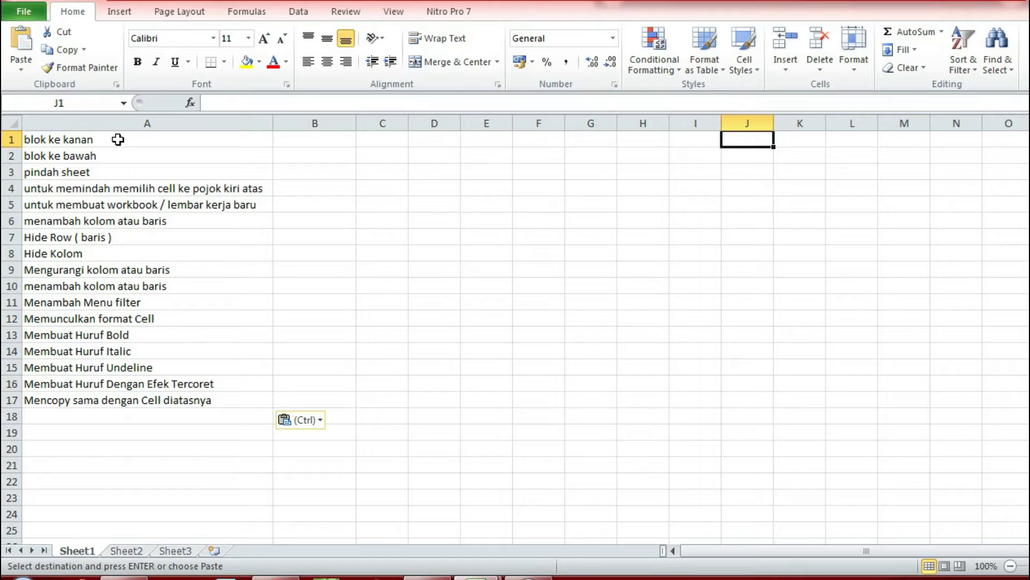
key(shift+space)
key(Down)
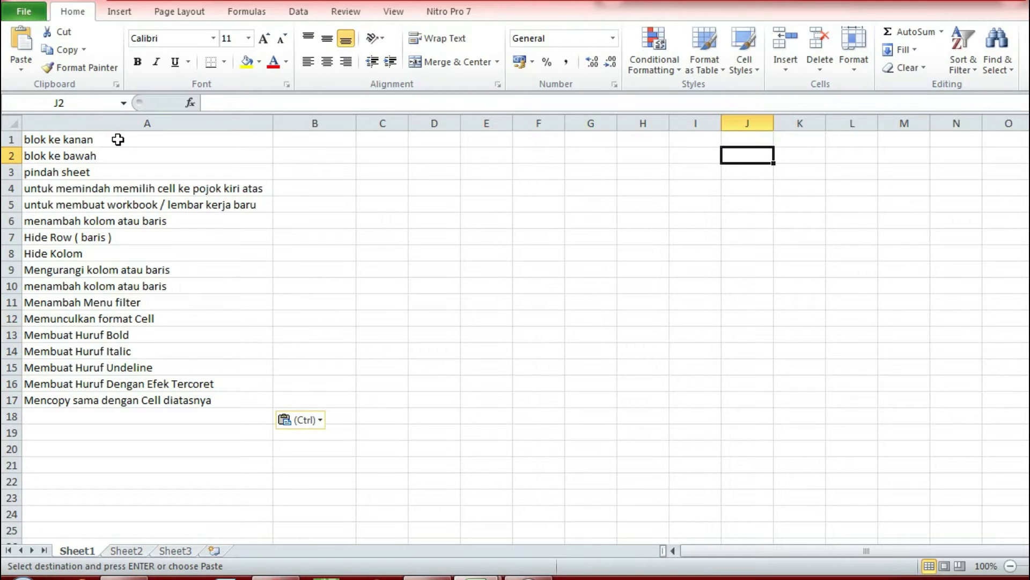
key(Up)
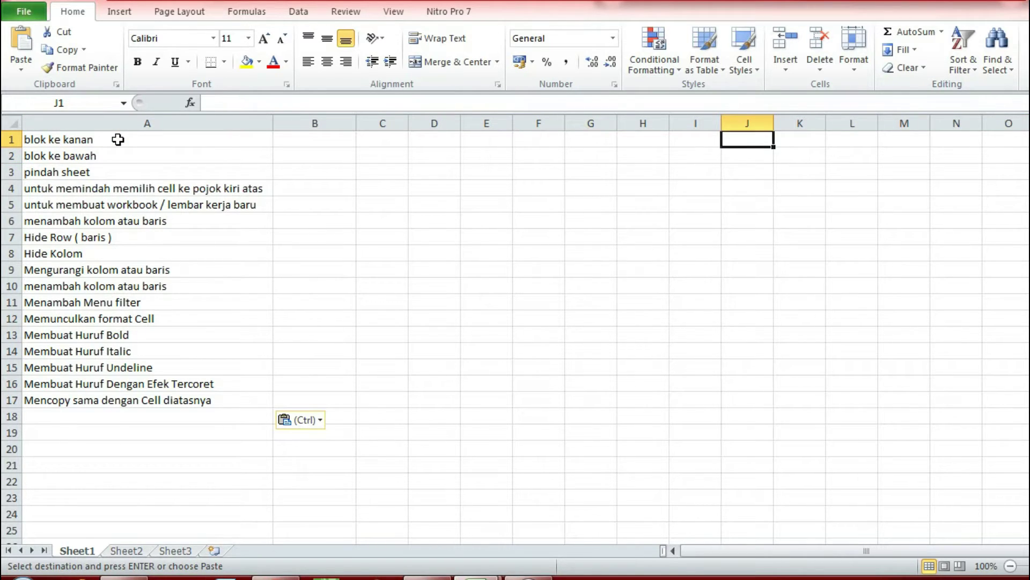
Enter "Shift + Spasi" in cell B1 beside "blok ke kanan"
key(Left)
key(Left)
key(Left)
key(Left)
key(Left)
key(Left)
key(Left)
key(Left)
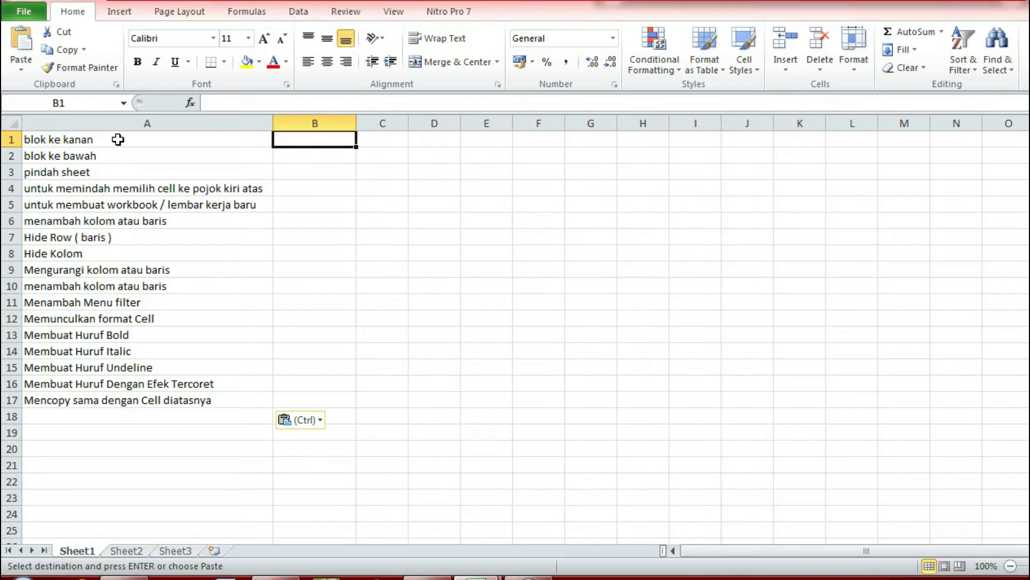
text(Shift)
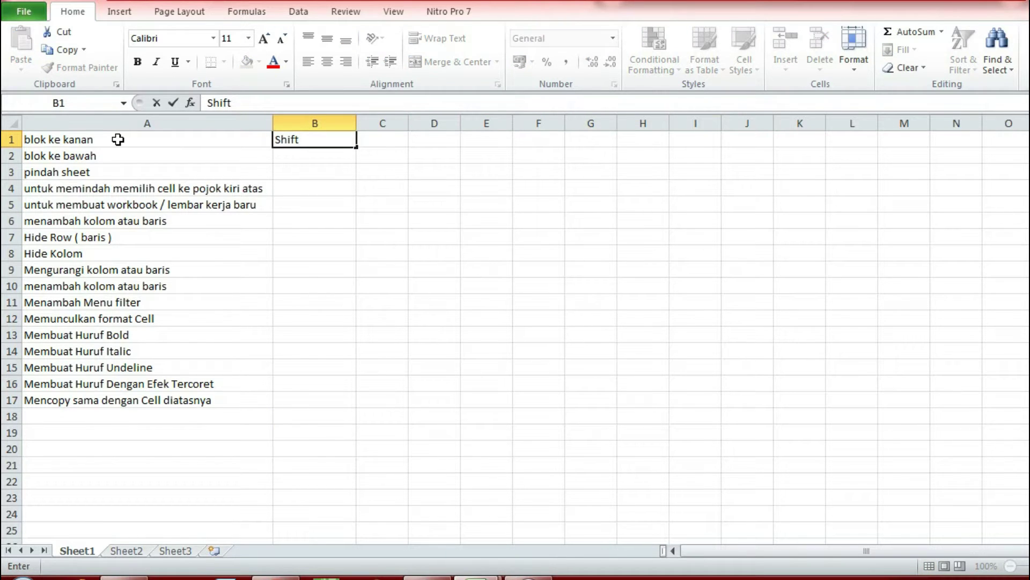
text( + Spasu)
key(BackSpace)
text(i)
key(Return)
Starting from cell E2, select the entire column E, release it and select the column again
key(Right)
key(Right)
key(Right)
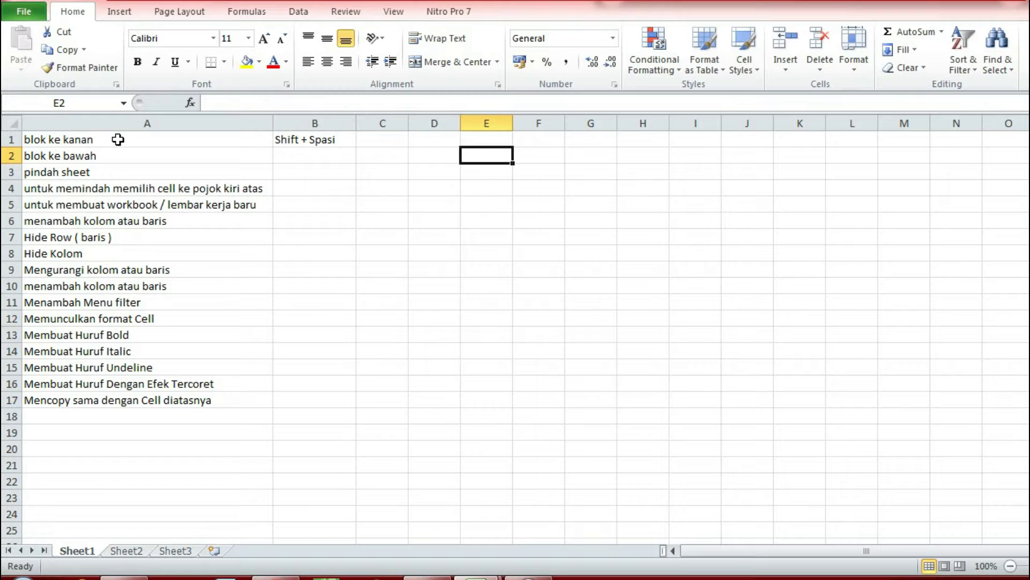
key(ctrl+space)
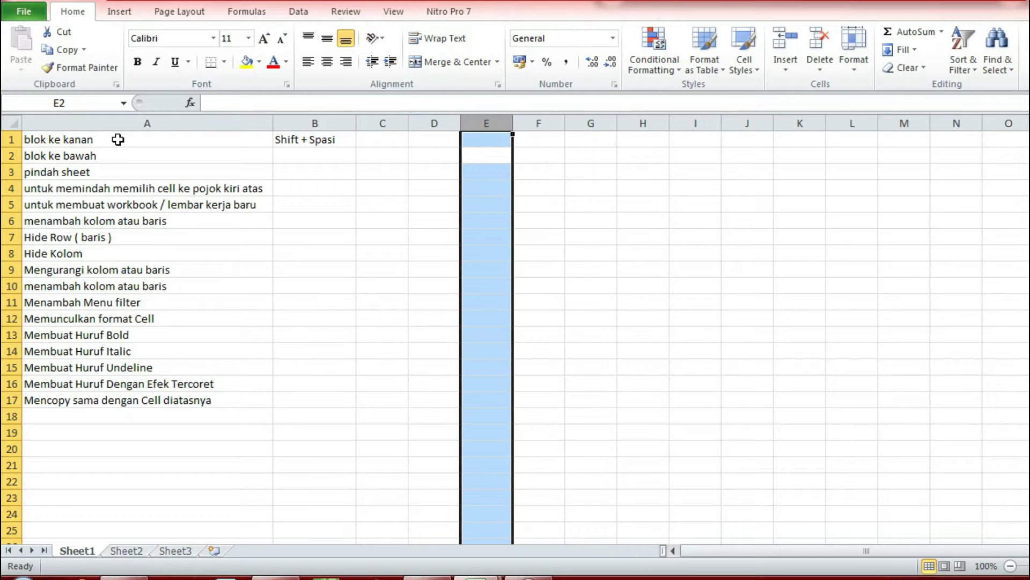
key(Down)
key(Up)
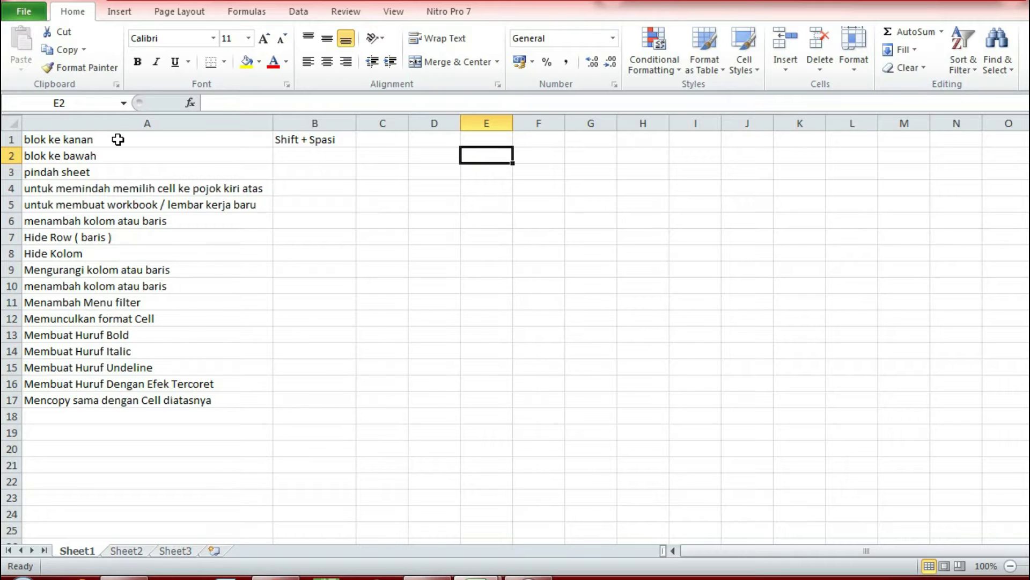
key(ctrl+space)
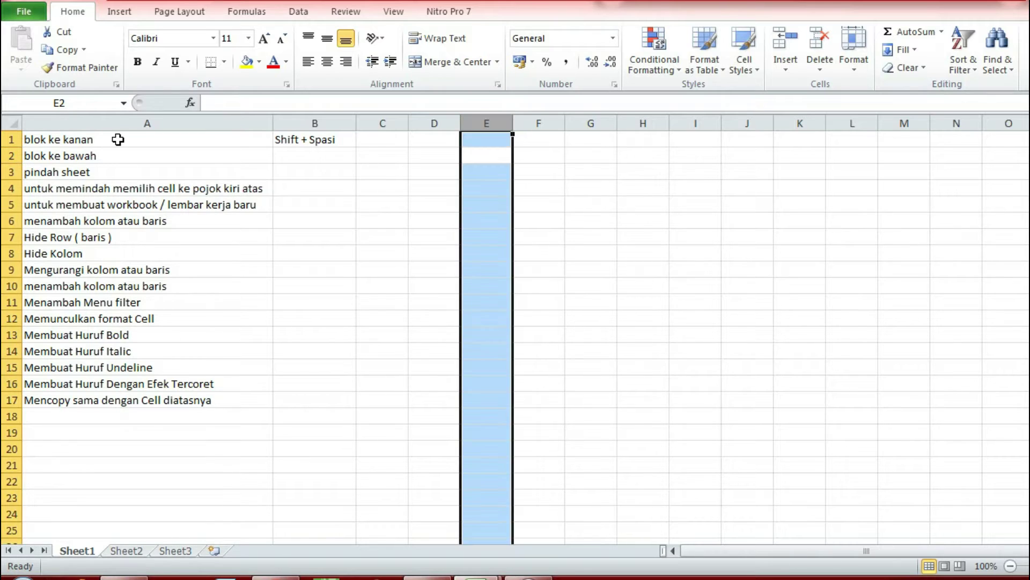
Enter "Ctrl + Spasi" in cell B2 beside "blok ke bawah"
key(Left)
key(Left)
key(Left)
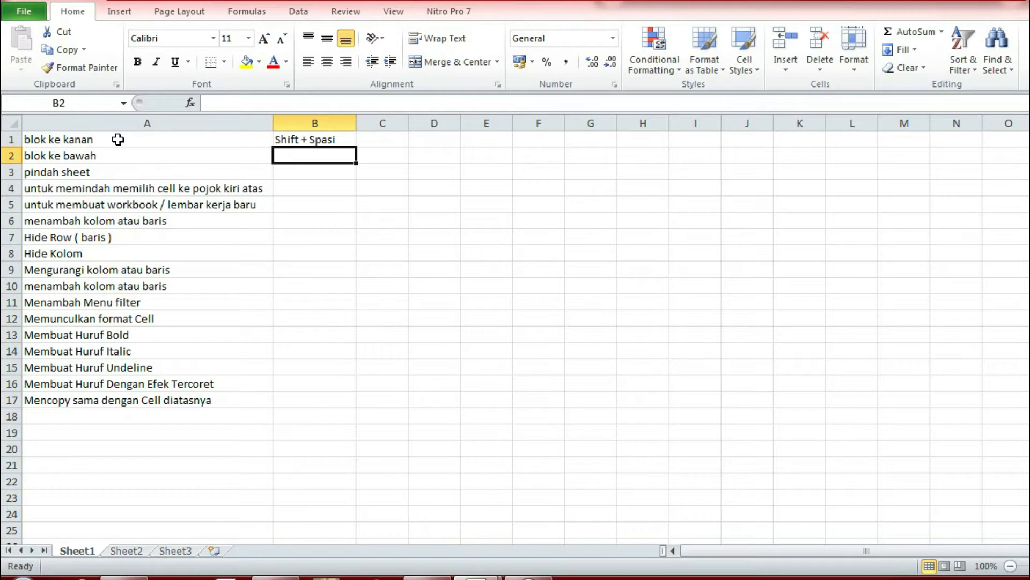
text(Ctrl +)
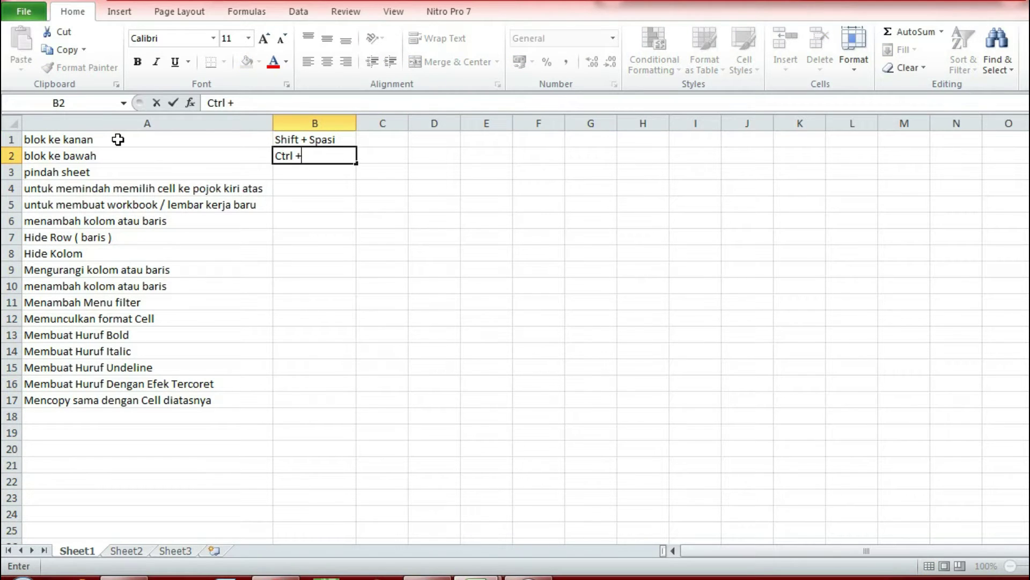
text( Spasi)
key(ctrl+Return)
key(Return)
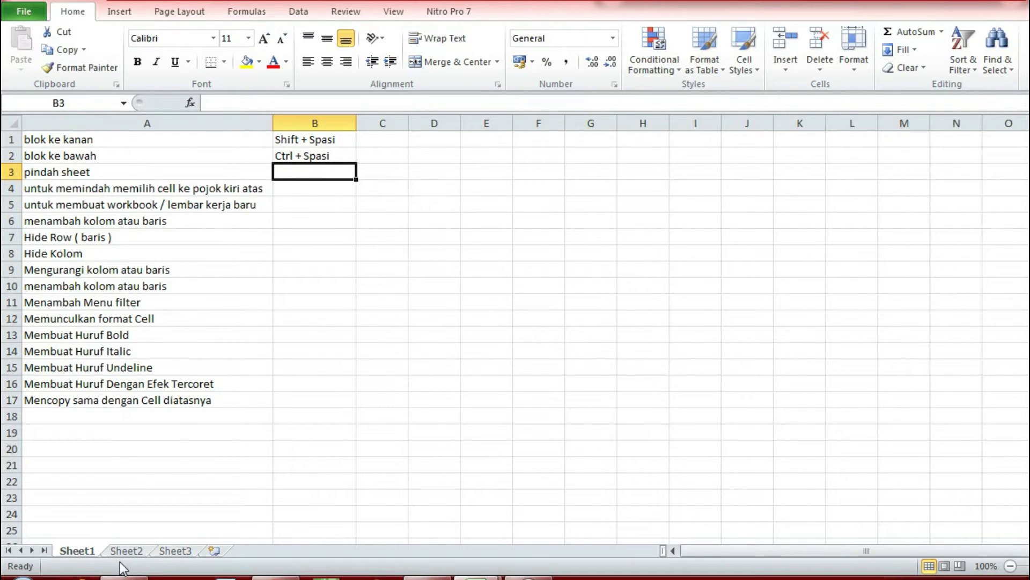
Move through the worksheets to Sheet3 and back to Sheet1, and switch between Sheet1 and Sheet2 twice more
key(ctrl+Page_Down)
key(ctrl+Page_Down)
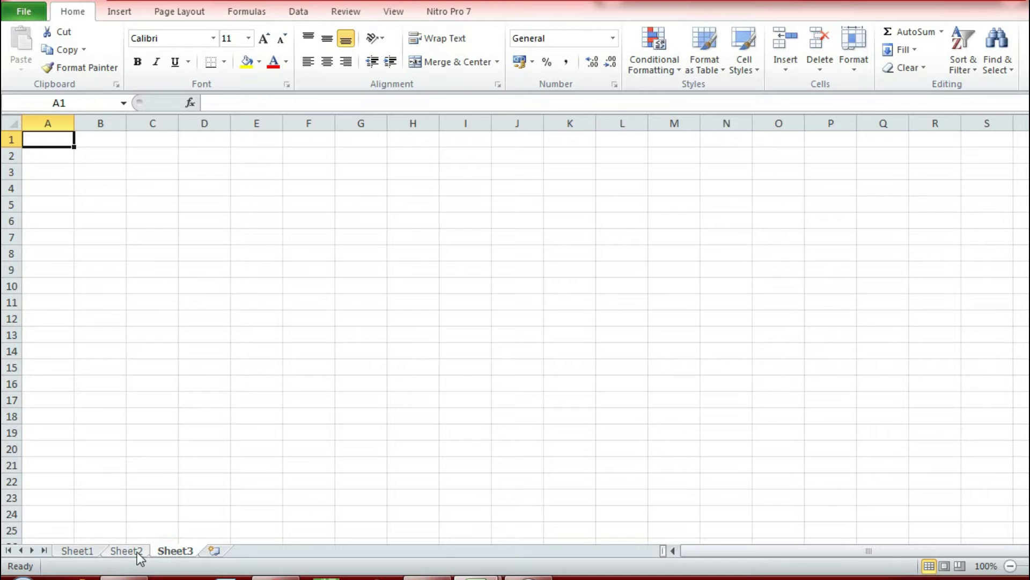
key(ctrl+Page_Up)
key(ctrl+Page_Up)
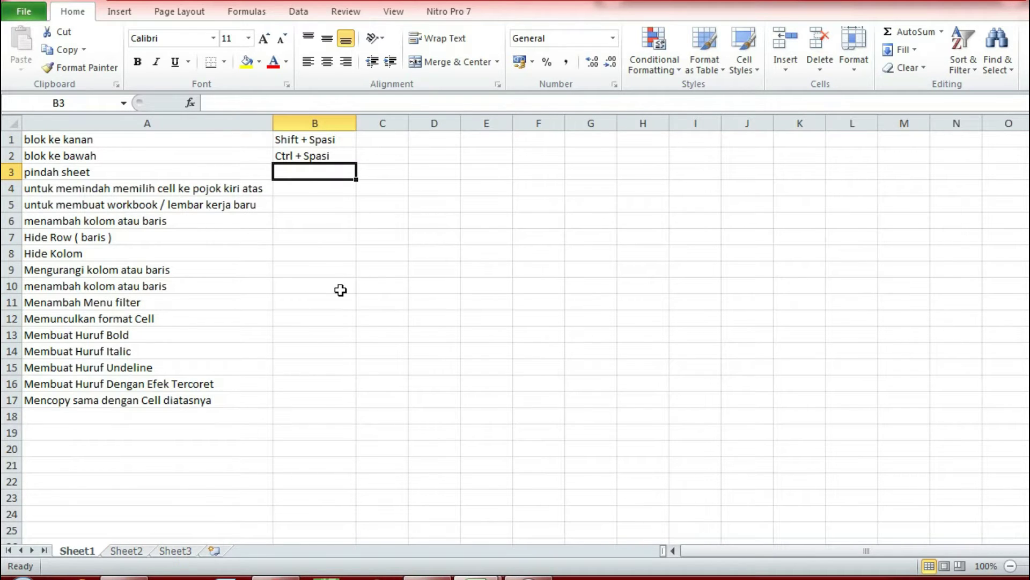
click(387, 139)
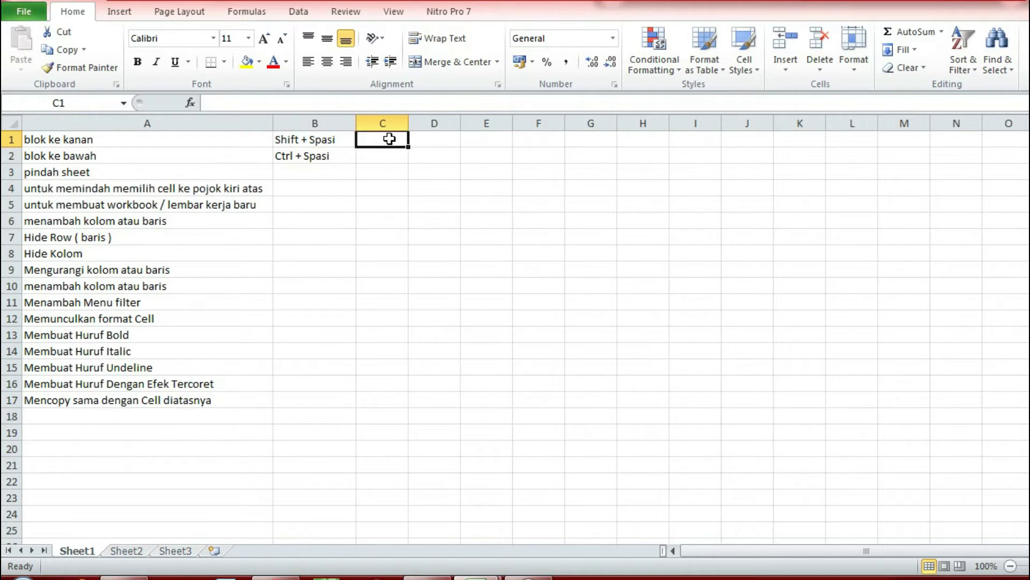
key(ctrl+Page_Down)
key(ctrl+Page_Up)
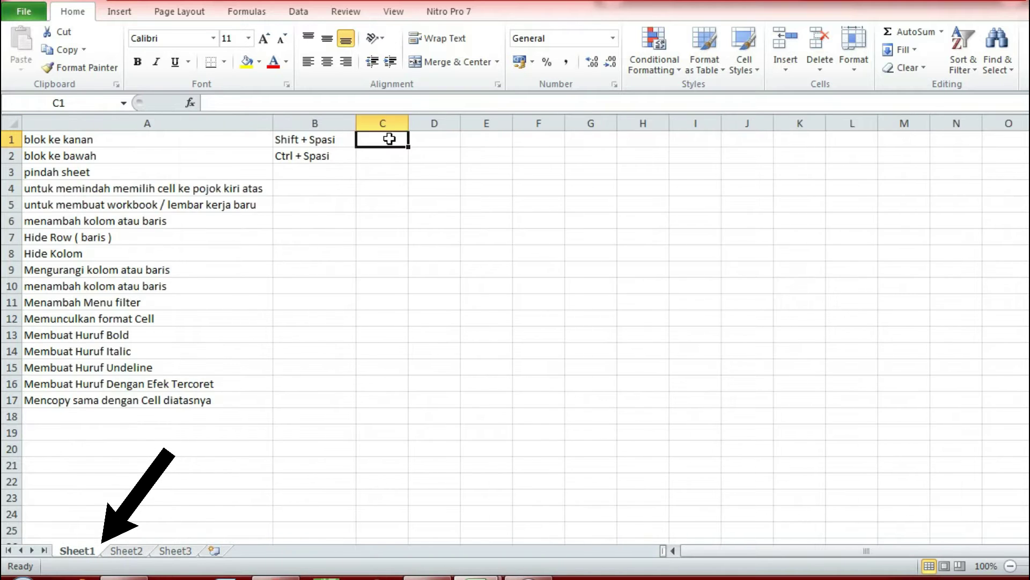
key(ctrl+Page_Down)
key(ctrl+Page_Up)
Enter "Ctrl + PGDN / PGUP" in cell B3 beside "pindah sheet"
click(330, 175)
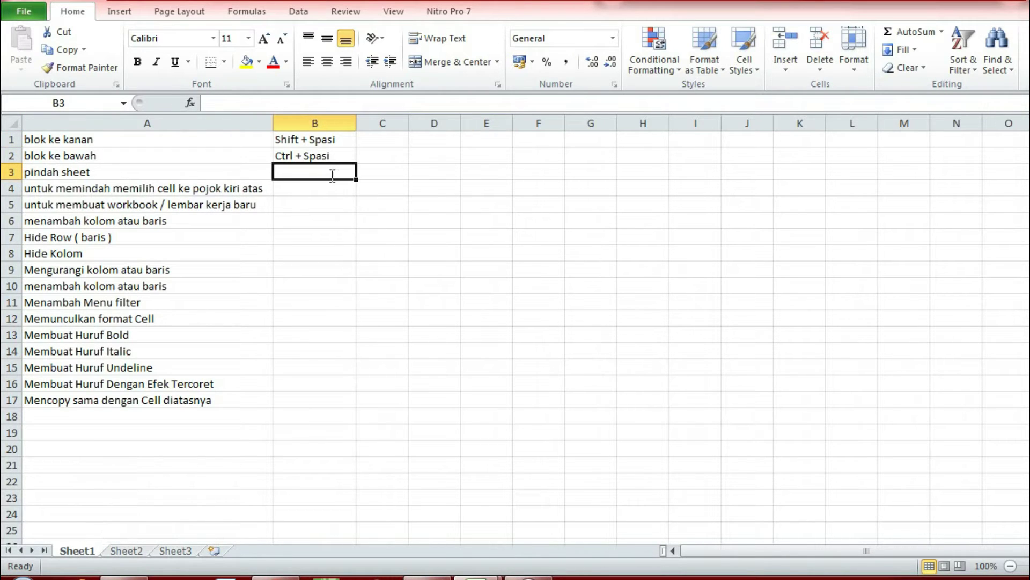
text(Ctrl )
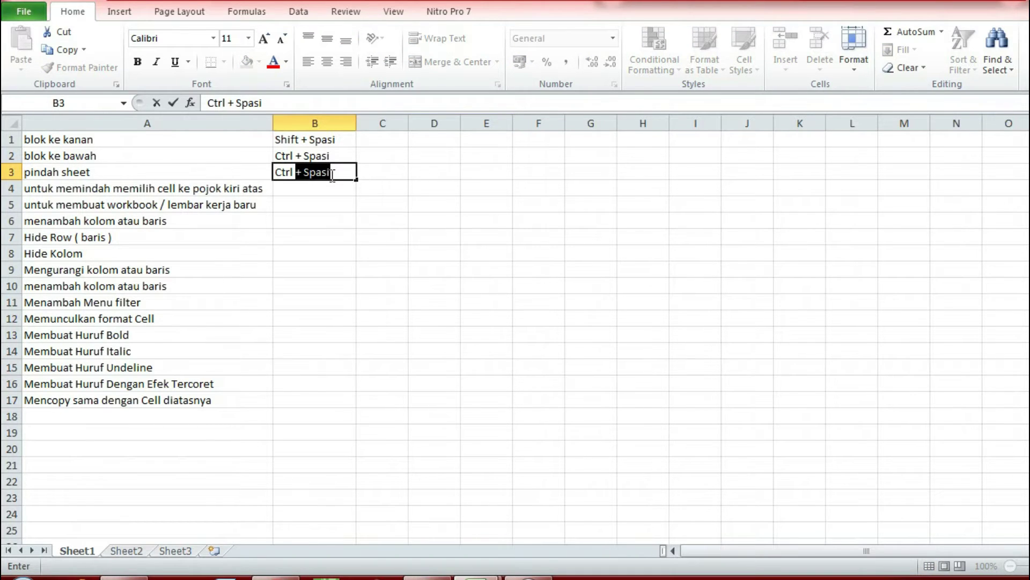
text(+ PGDN)
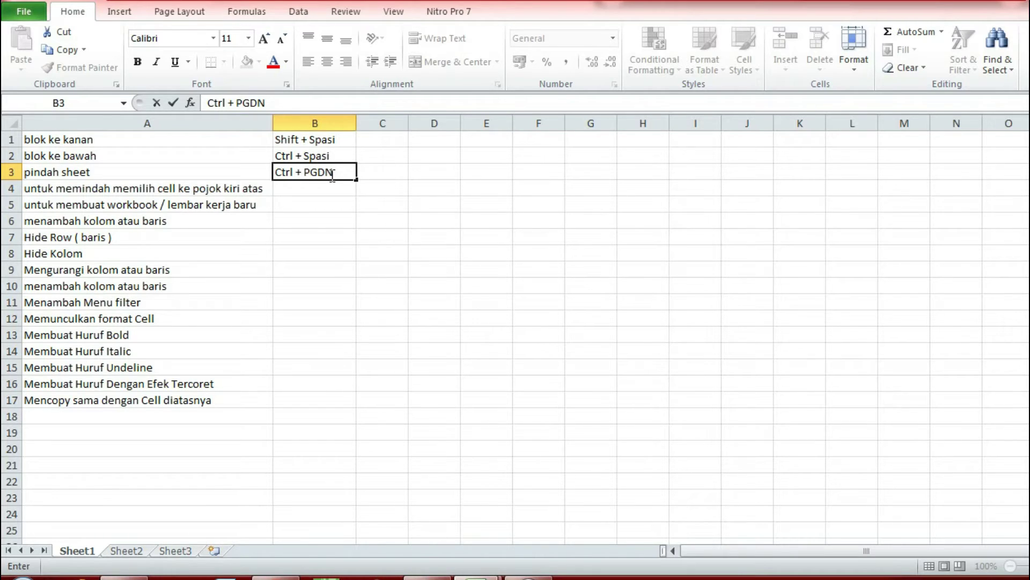
text( / P)
key(Delete)
text(GUP)
key(Return)
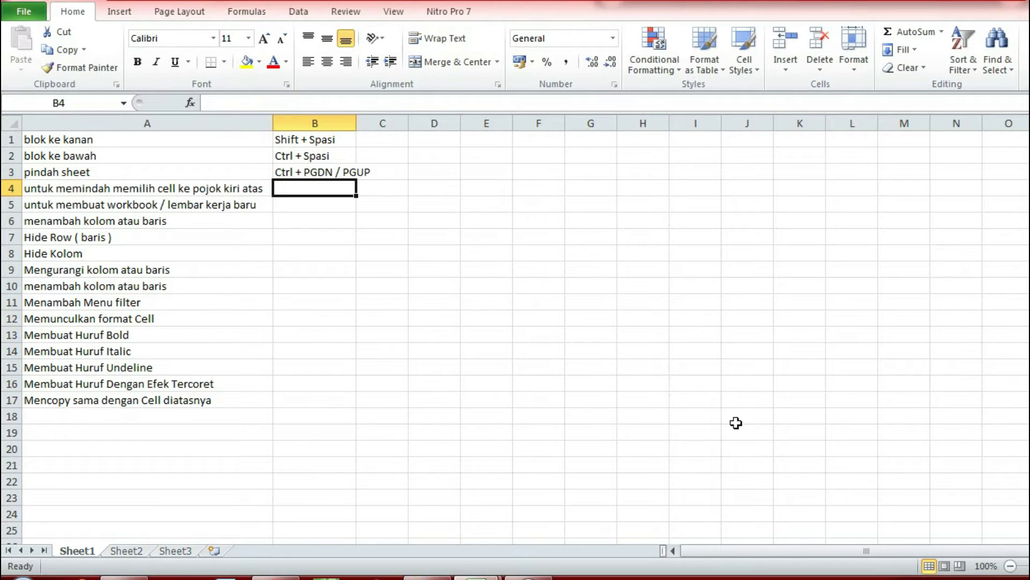
Select cells M21, N22 and O22 in turn, and return from there directly to cell A1
click(921, 468)
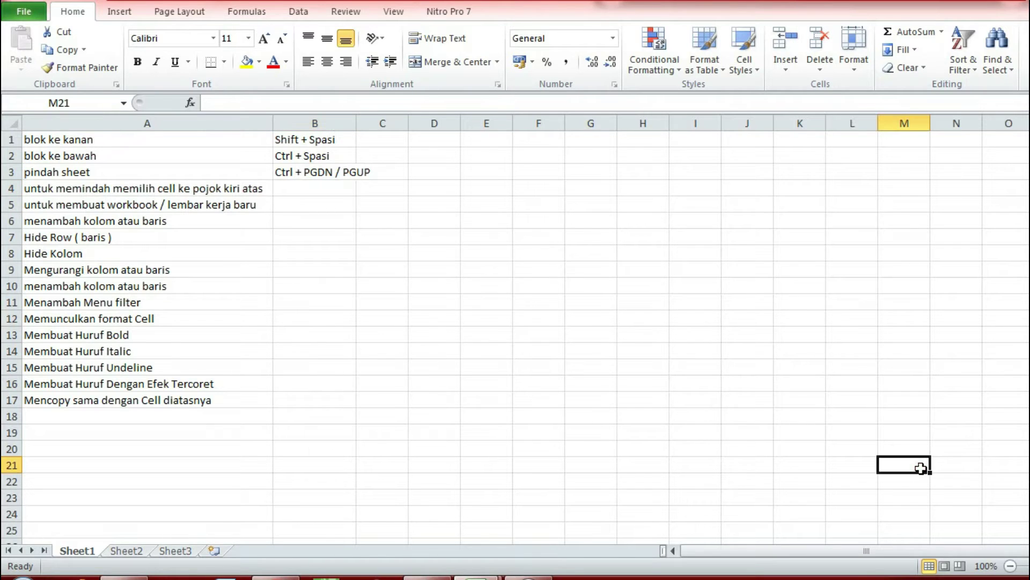
click(958, 481)
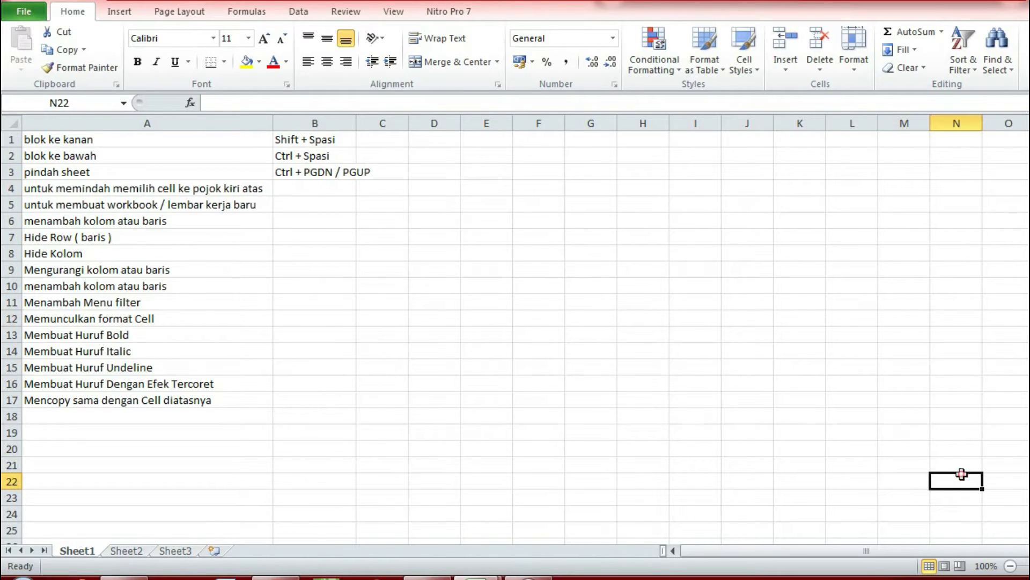
click(1025, 481)
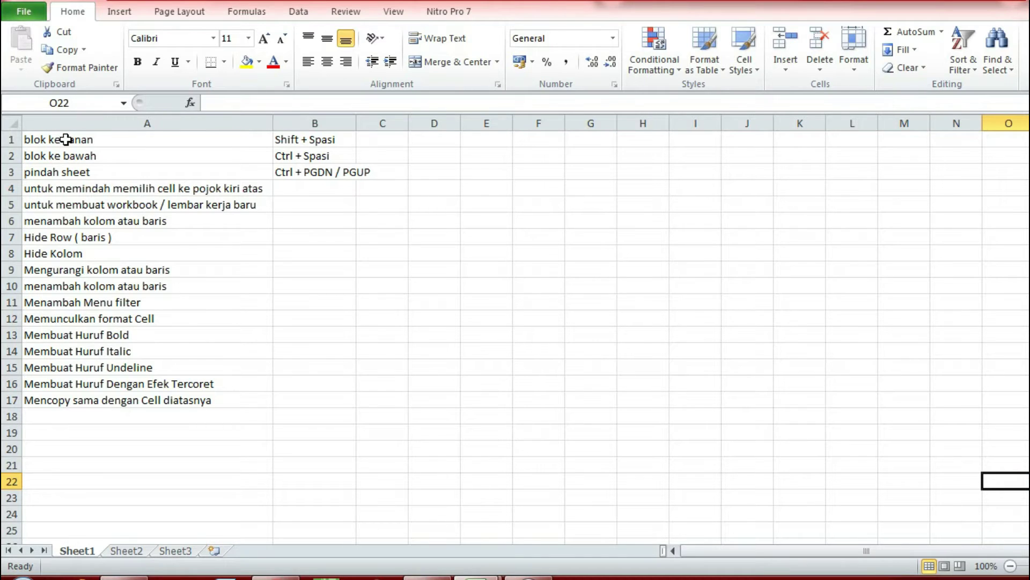
key(ctrl+Home)
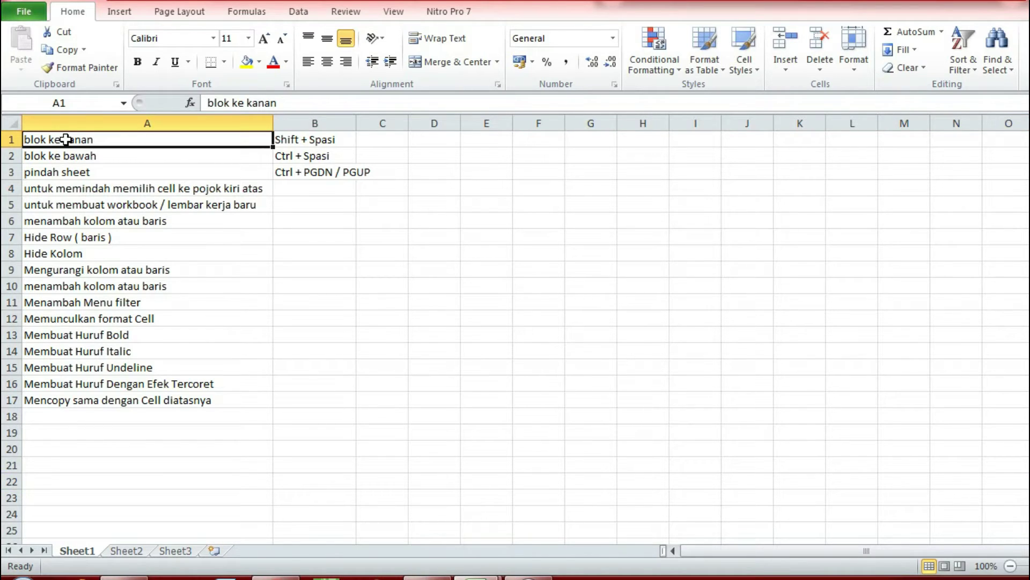
Jump from cell F15 to the very last row of column F, and go to the sheet's last used cell
click(541, 370)
key(ctrl+Down)
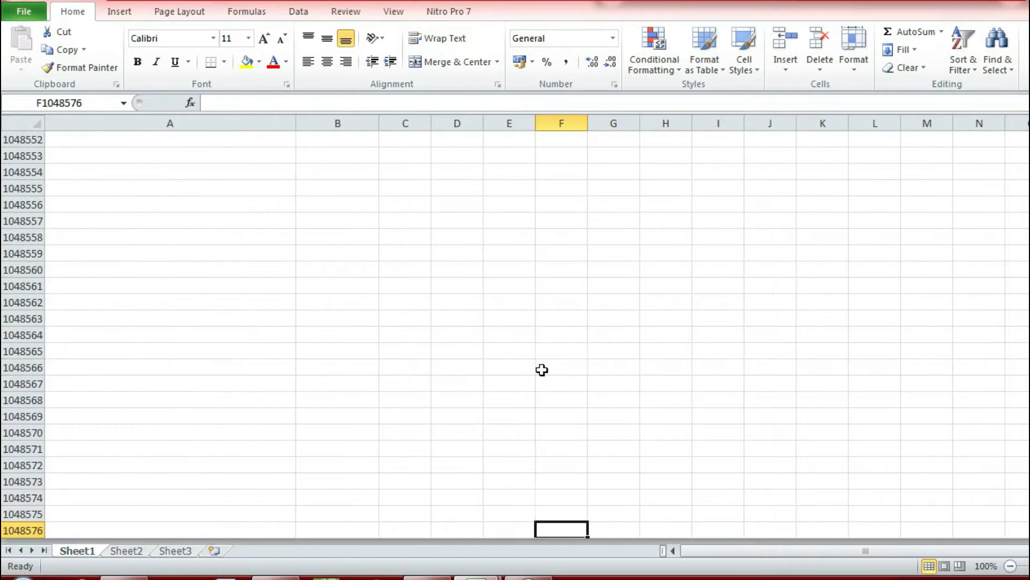
key(ctrl+End)
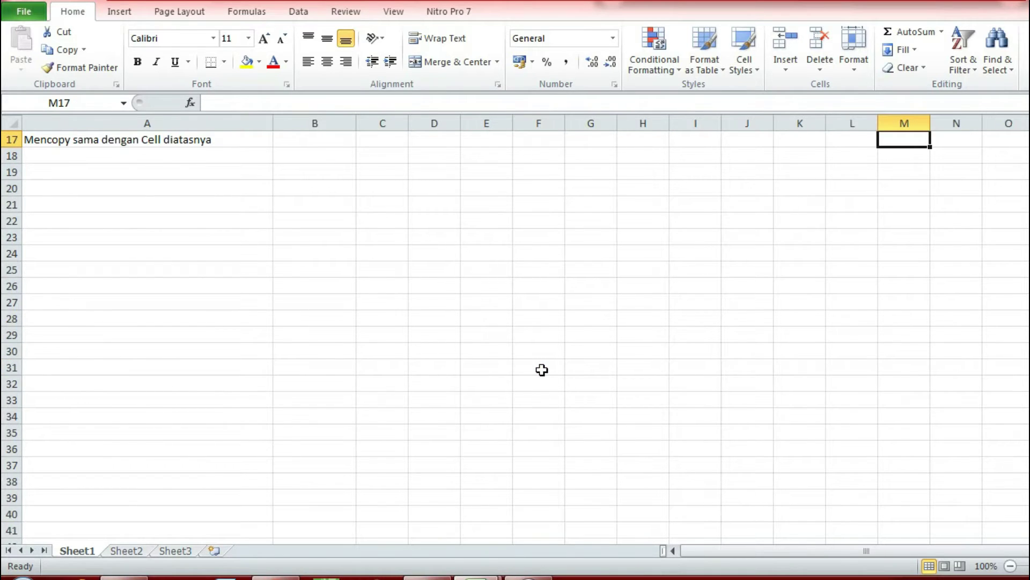
Jump from cell M17 to the sheet's very last cell, and return from neighbouring cell XFC1048575 directly to A1
key(ctrl+Down)
key(ctrl+Right)
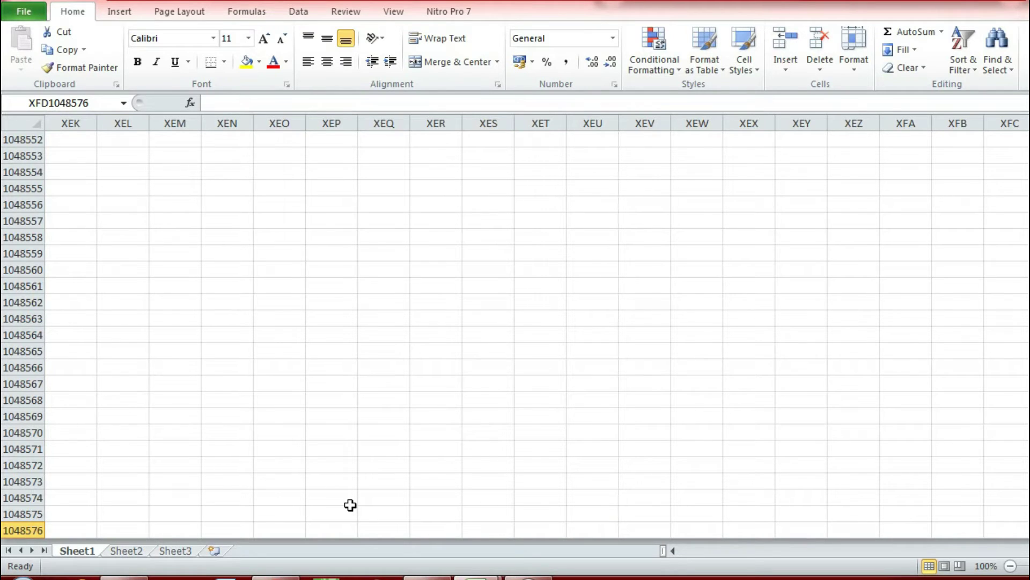
click(1026, 513)
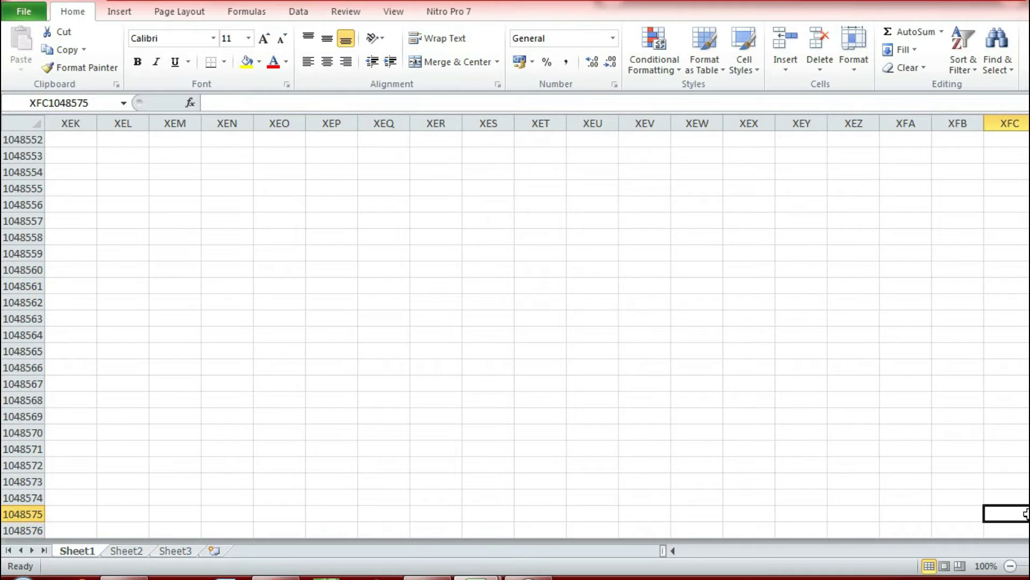
key(ctrl+Home)
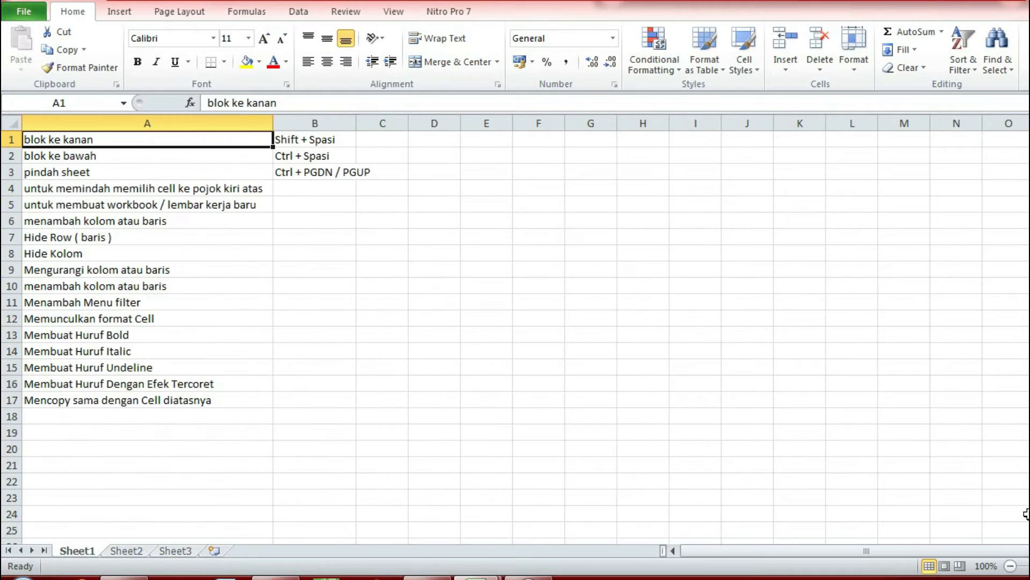
Enter "Ctrl + home" in cell B4 beside "untuk memindah memilih cell ke pojok kiri atas"
key(Down)
key(Right)
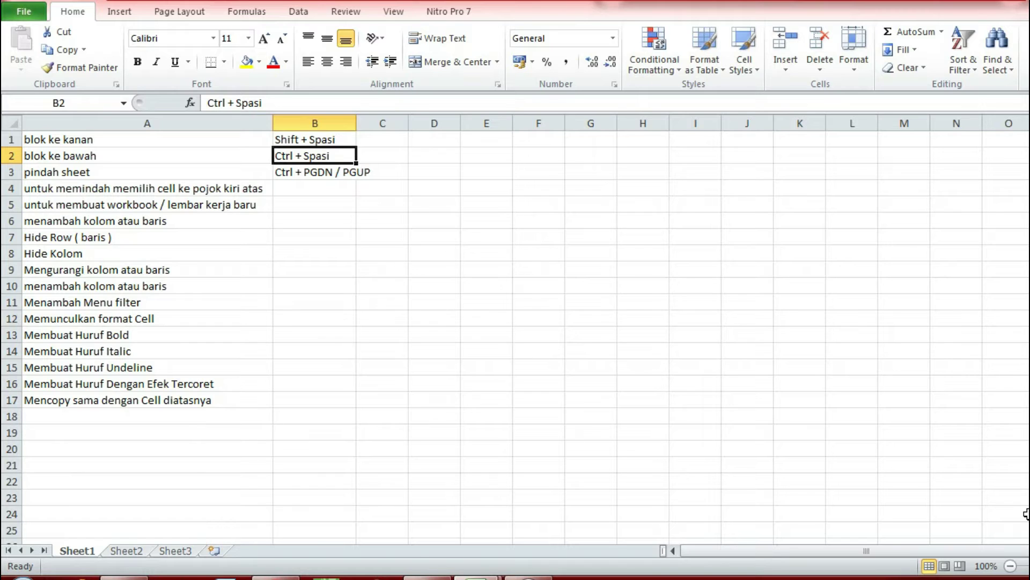
click(317, 189)
text(CTR)
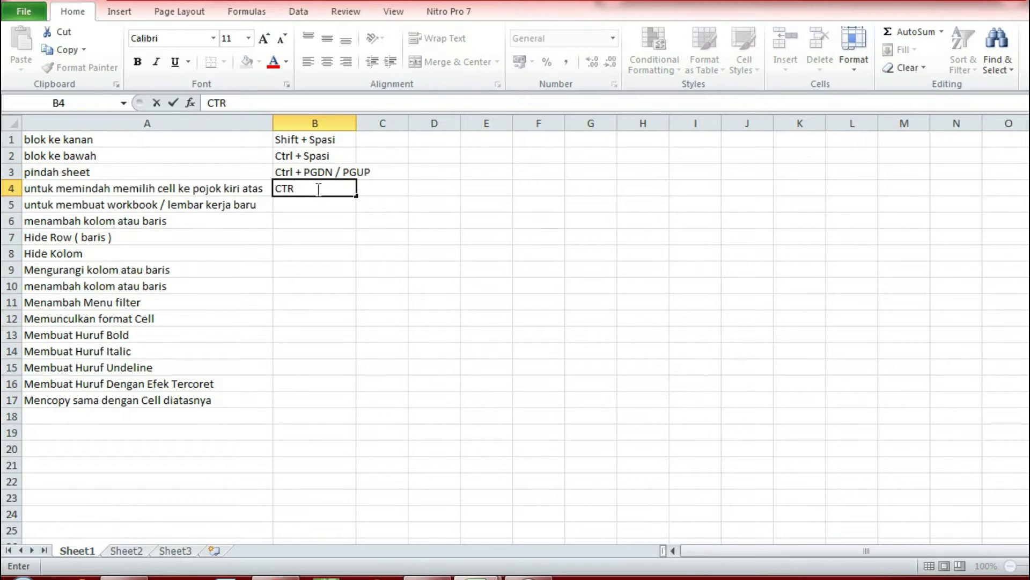
key(BackSpace)
key(BackSpace)
text(trl + home)
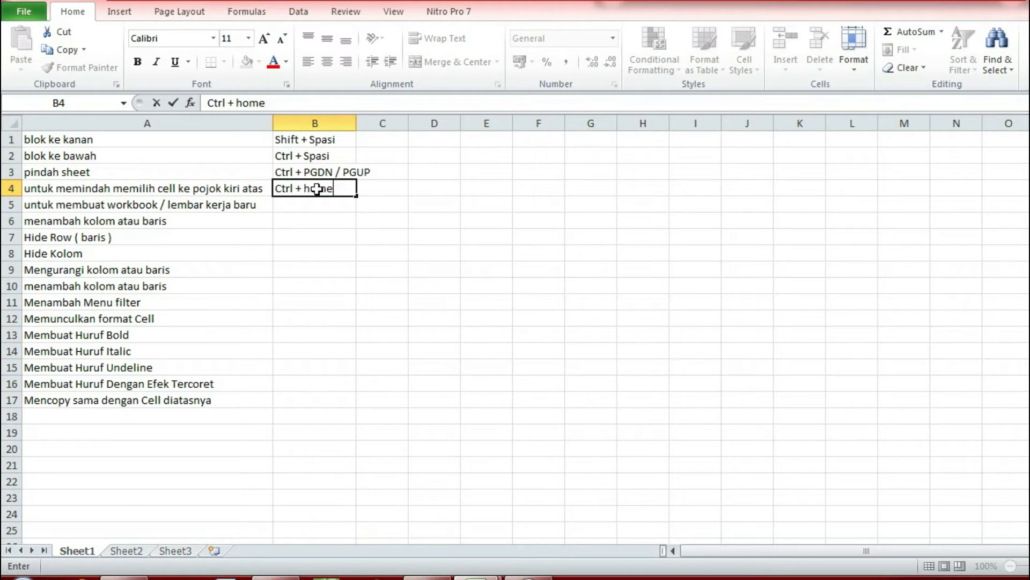
key(Return)
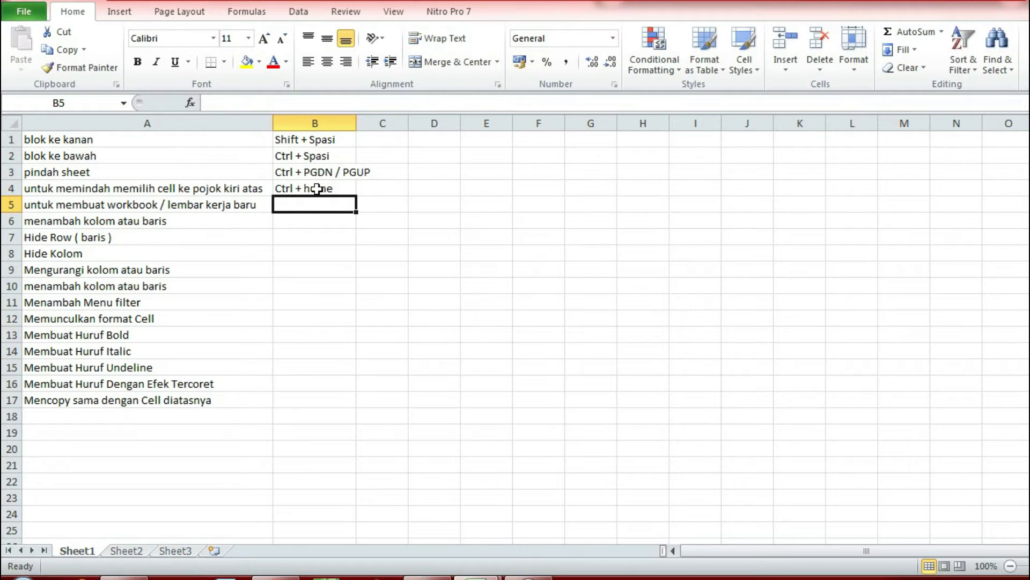
Create a new blank workbook and close it again
key(ctrl+n)
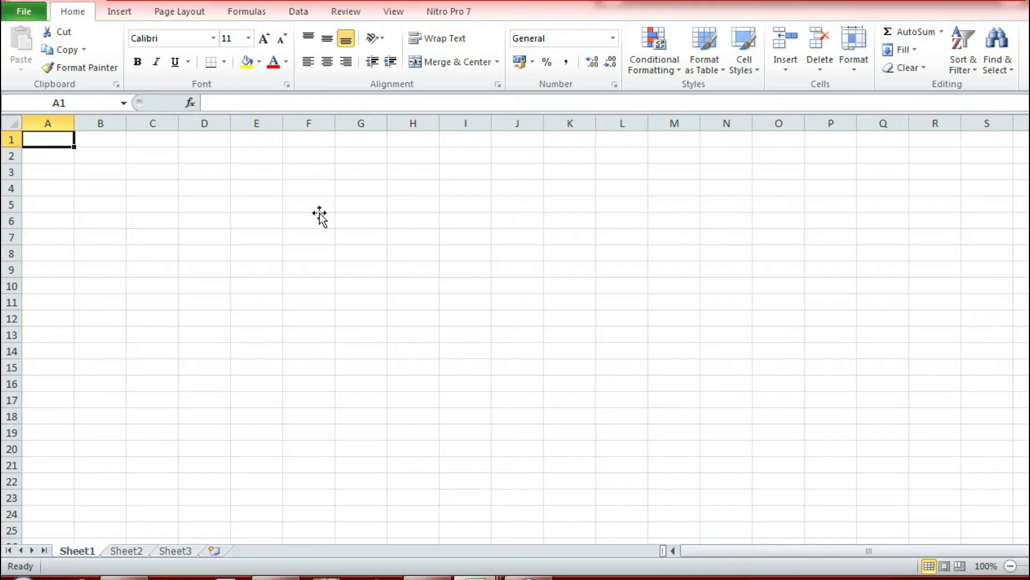
key(ctrl+w)
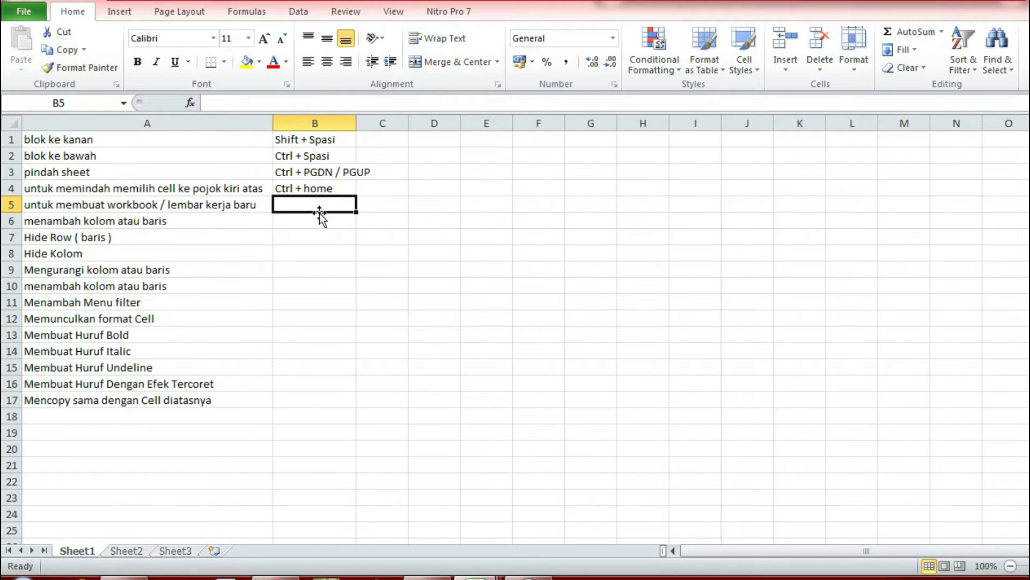
Enter "Ctrl + N" in cell B5 beside "untuk membuat workbook / lembar kerja baru"
text(Ctrl )
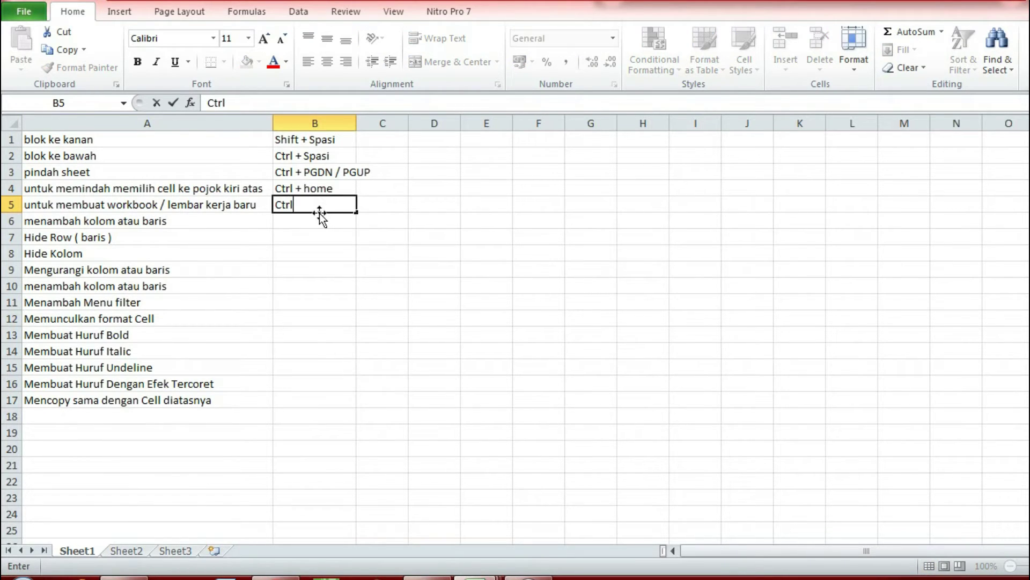
text(+ N)
key(Return)
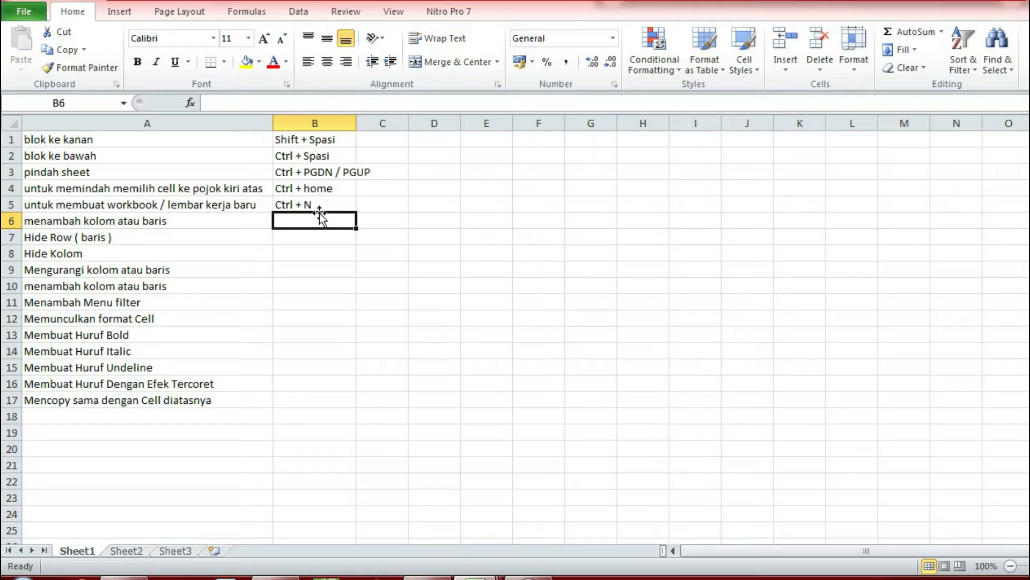
Select the whole of column D, and select the whole of column B starting from cell B1
key(Right)
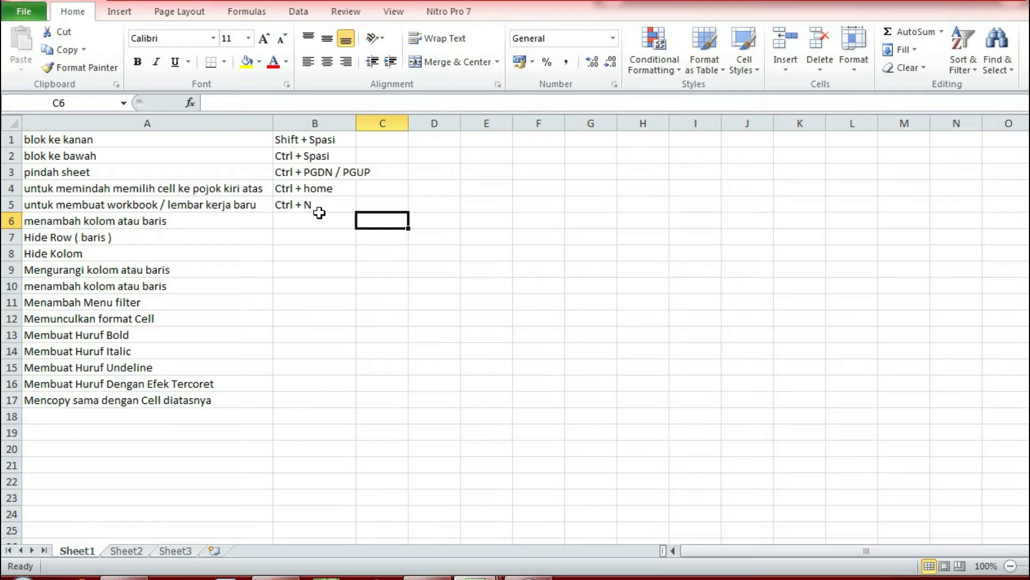
click(292, 157)
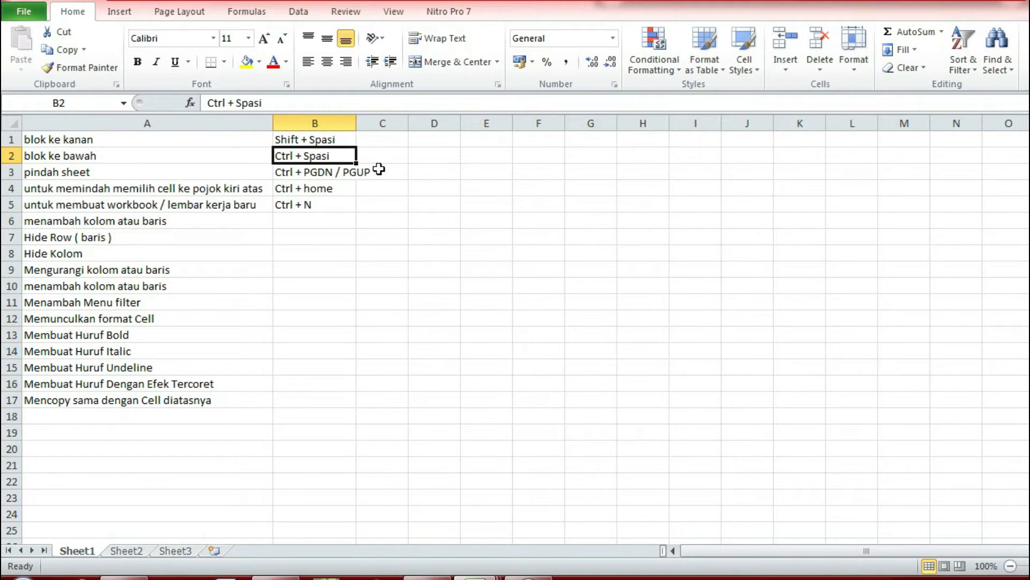
click(437, 151)
key(ctrl+space)
click(302, 142)
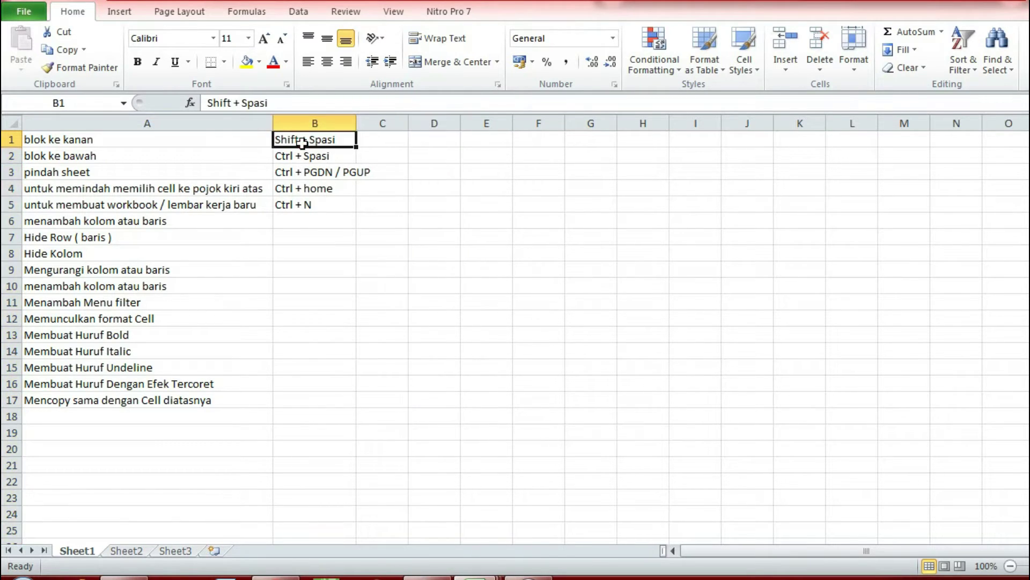
key(ctrl+space)
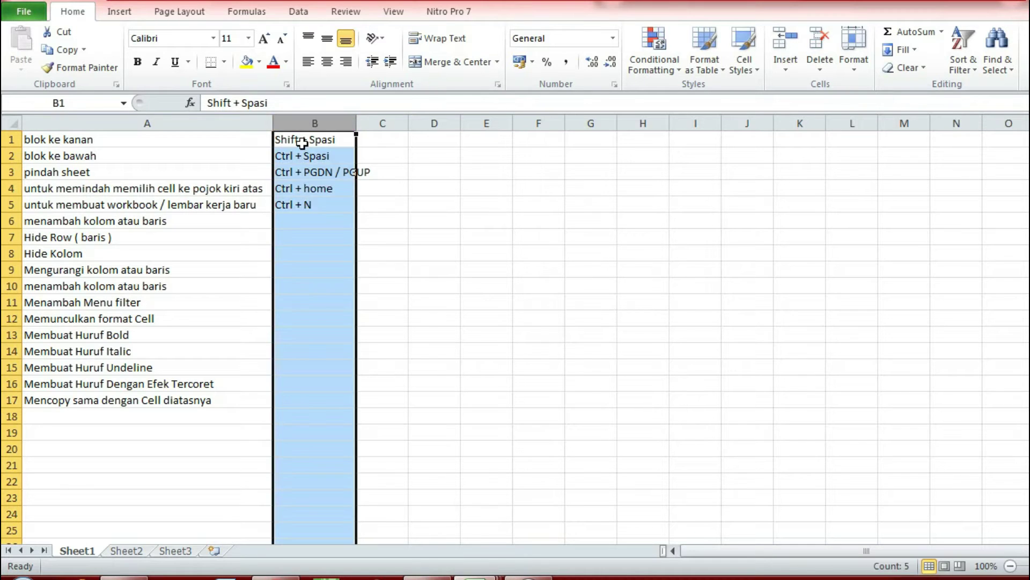
Select the whole of row 2 starting from cell B2, and go down to empty cell B6
key(Down)
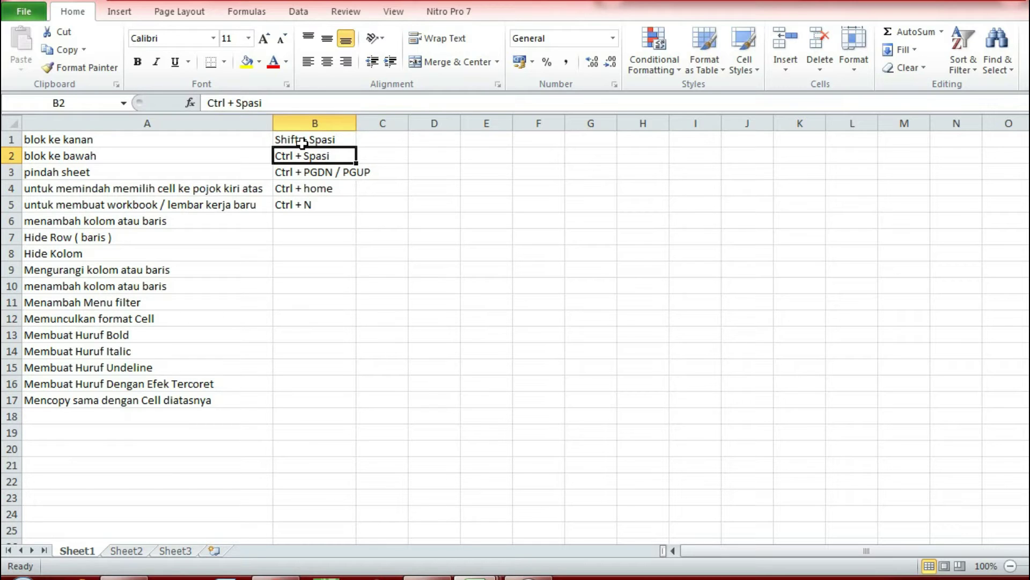
key(shift+space)
key(Down)
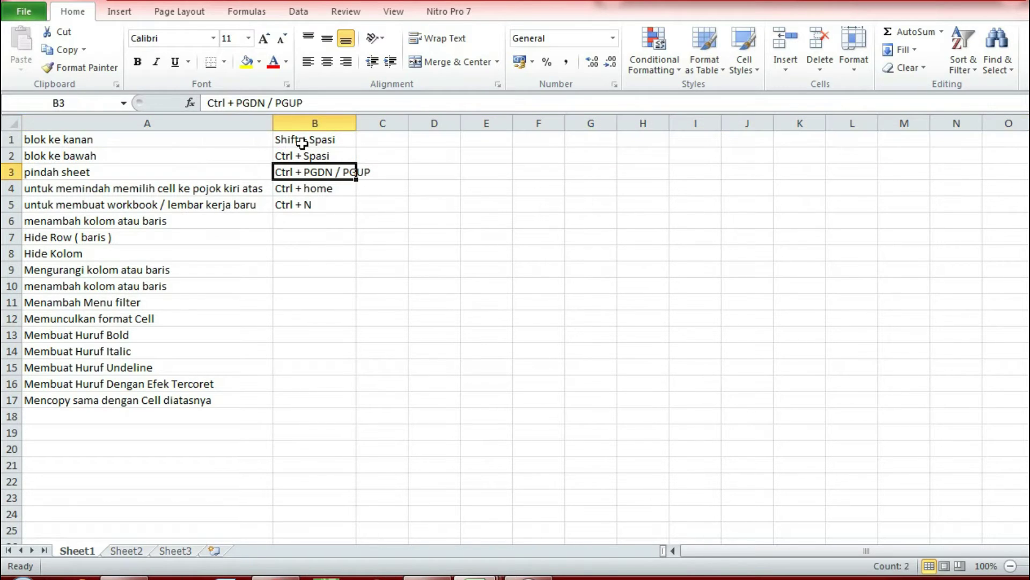
key(Down)
key(Down)
key(Down)
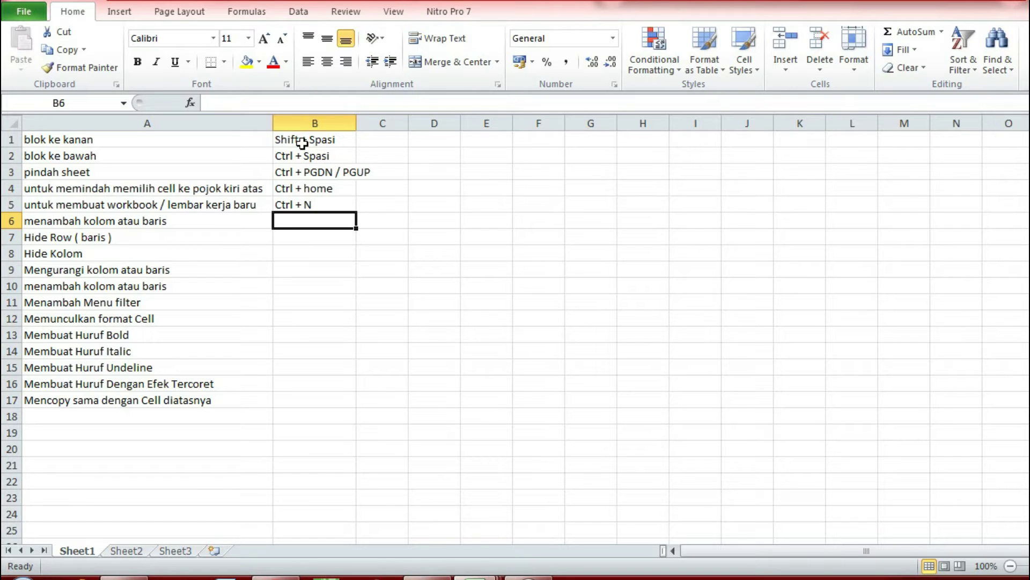
Insert a blank column before the shortcut column at B, and two more blank columns at C
key(ctrl+space)
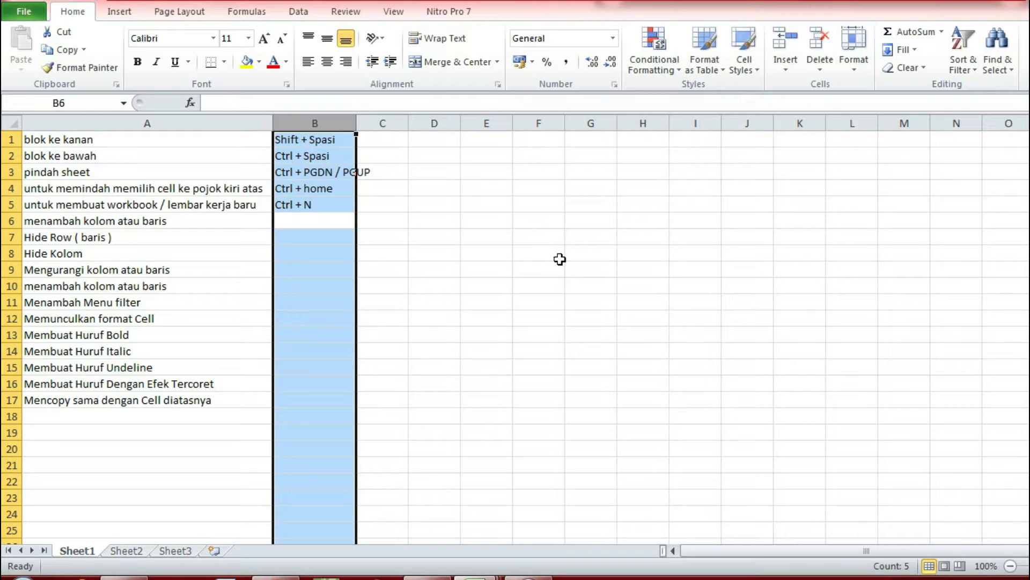
key(ctrl+shift+plus)
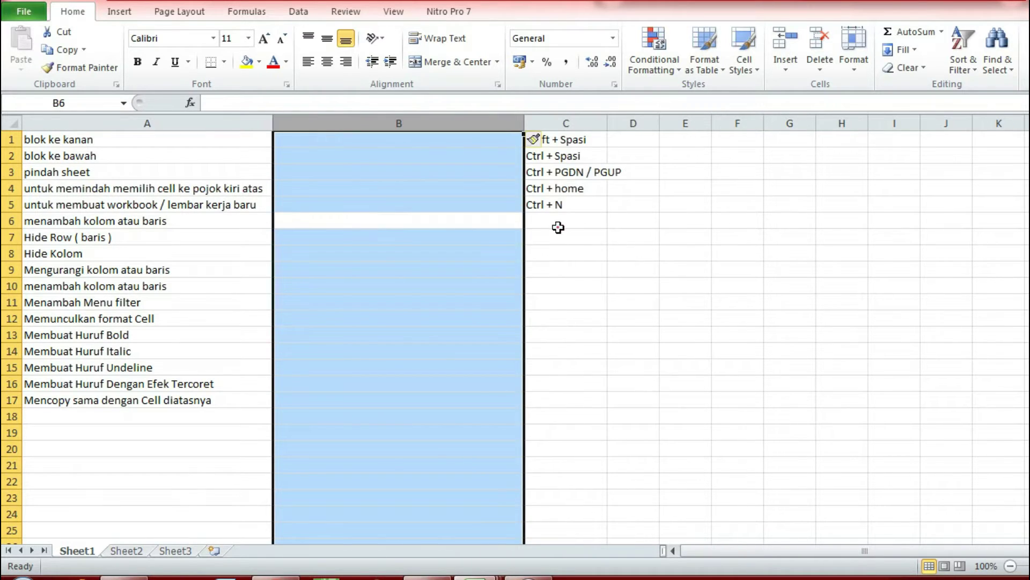
key(Right)
key(ctrl+space)
key(ctrl+shift+plus)
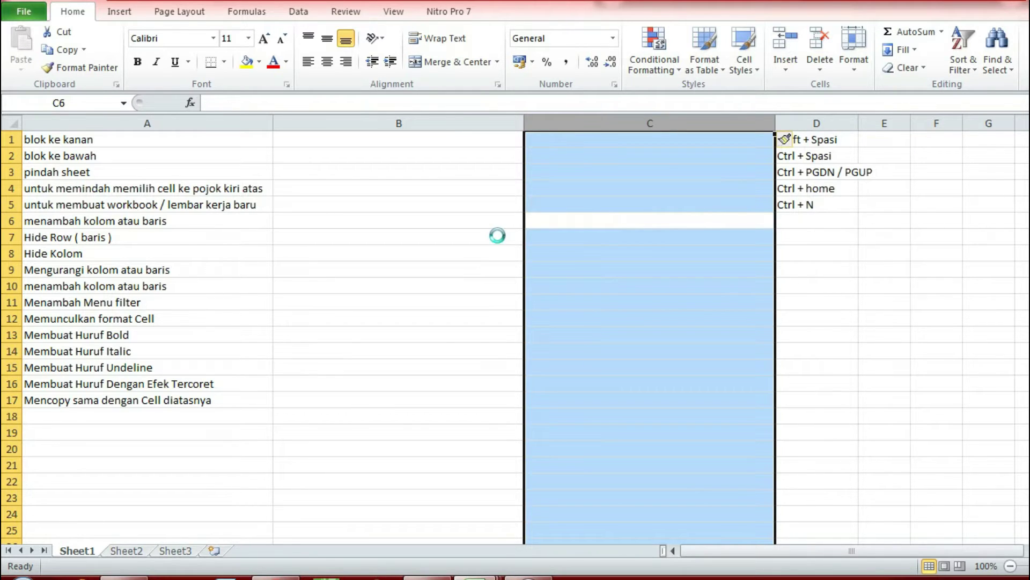
key(ctrl+shift+plus)
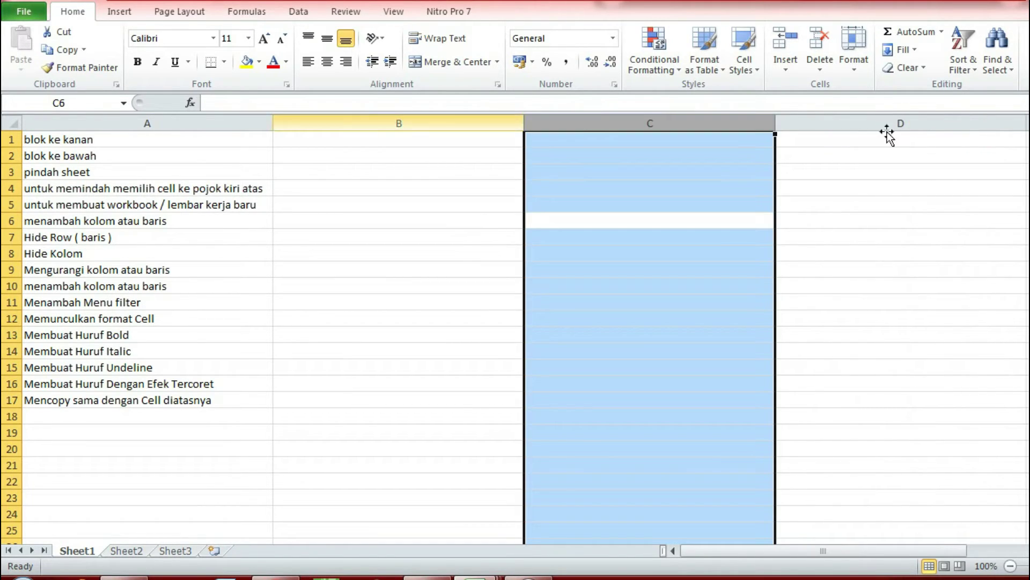
Delete the inserted blank columns so the shortcut list is back in column B
drag(399, 123, 887, 131)
key(ctrl+minus)
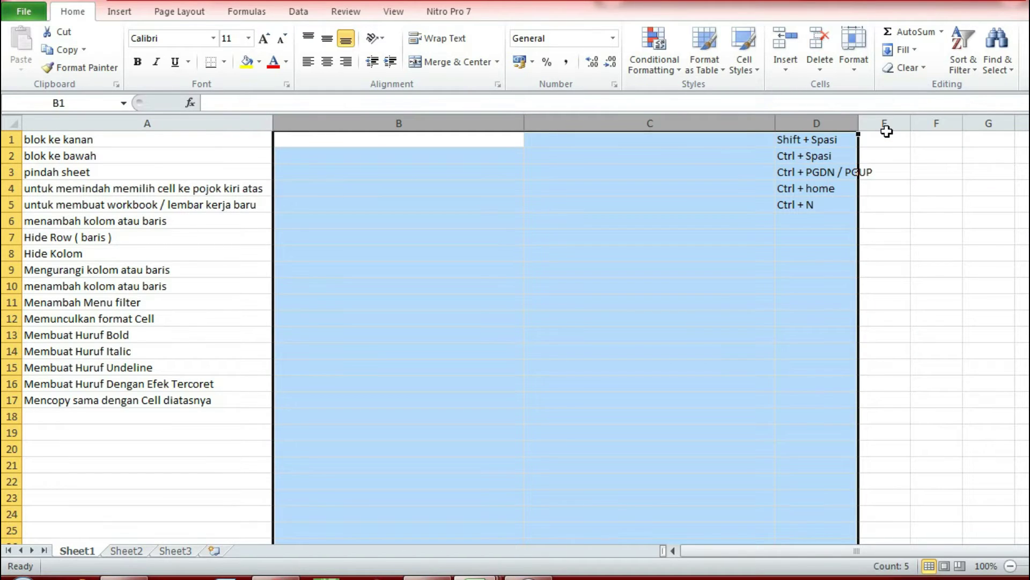
key(shift+Left)
key(ctrl+minus)
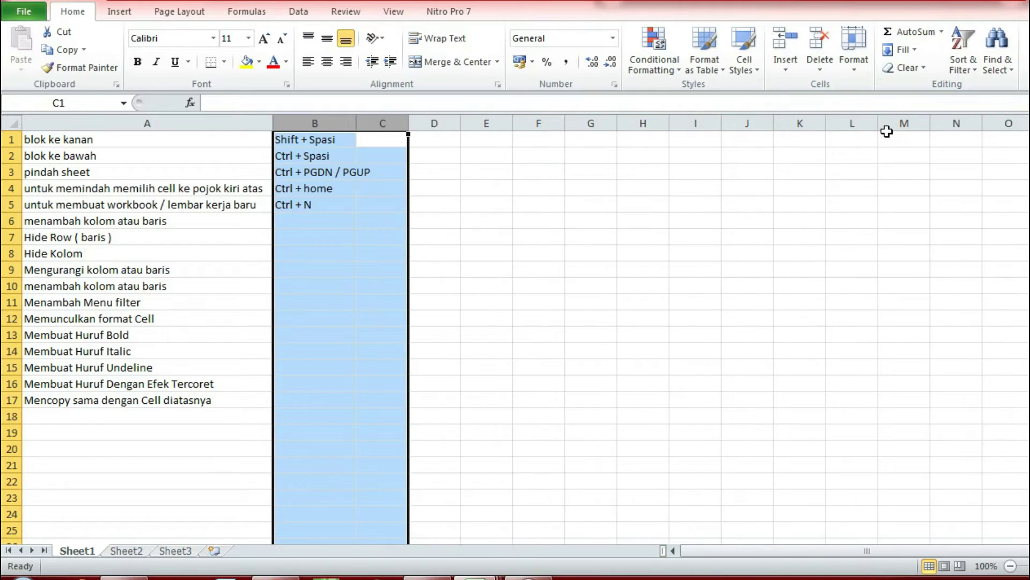
Enter "Blok Kolom / Baris nya > Ctrl +shift + + (menambah); Blok Barisnya >> Ctrl + -" in cell B6 beside "menambah kolom atau baris"
key(Down)
key(Left)
key(Down)
key(Down)
key(Down)
key(Down)
text(Bl)
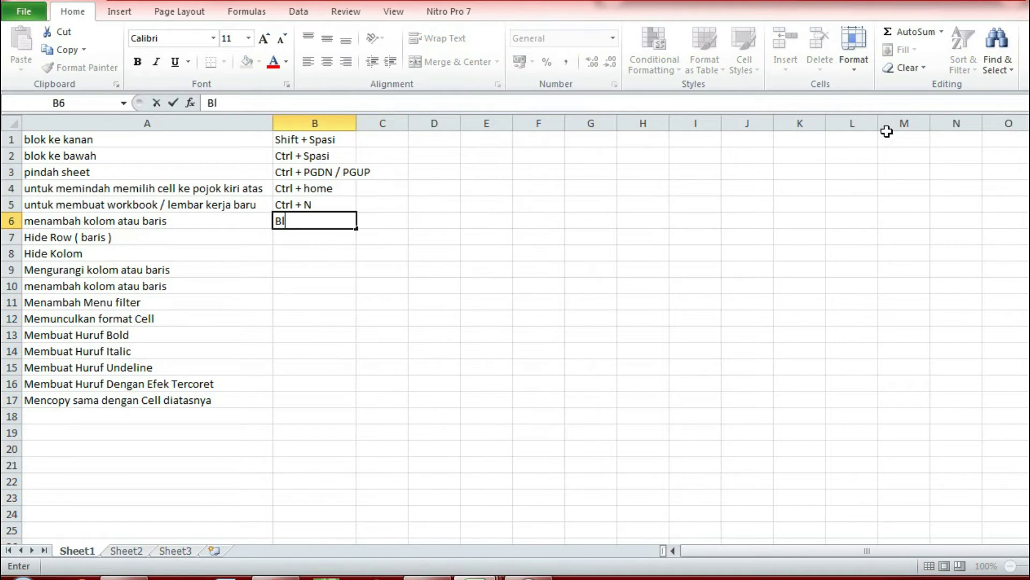
text(ok Kolom )
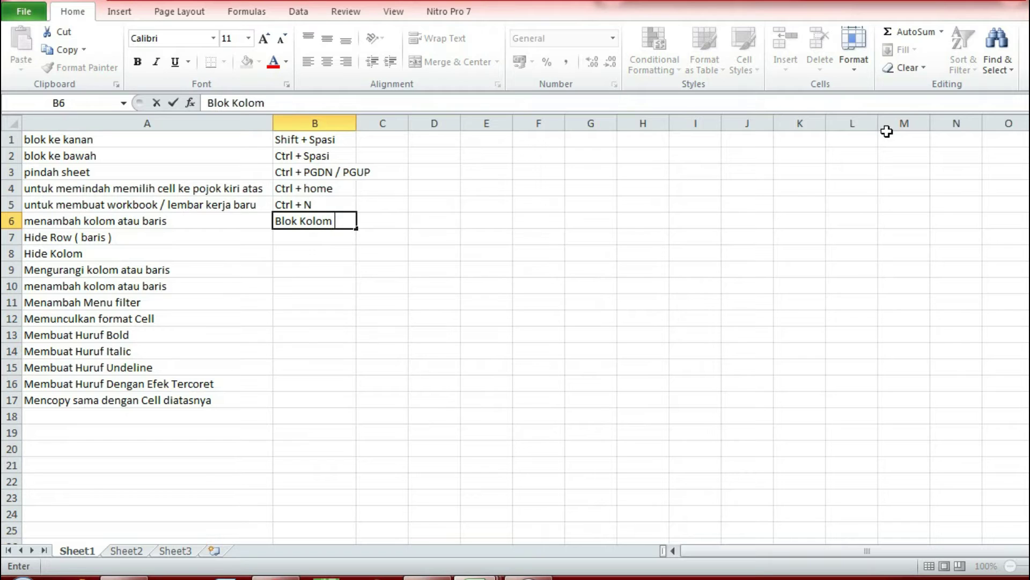
text(/ Baris nya  > Ctrl)
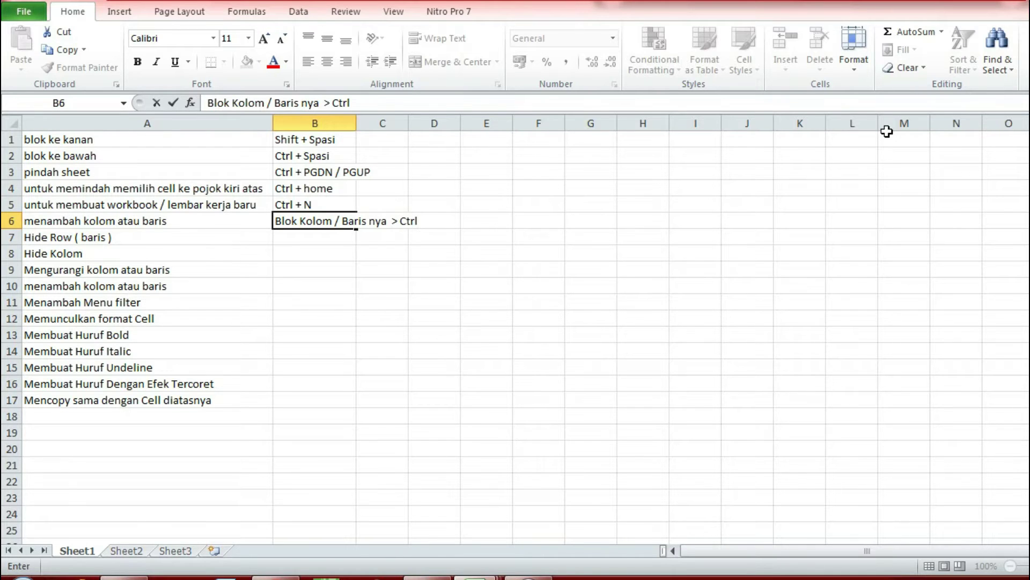
text( +)
text(shift)
key(BackSpace)
key(BackSpace)
text(ft + + (menambah);)
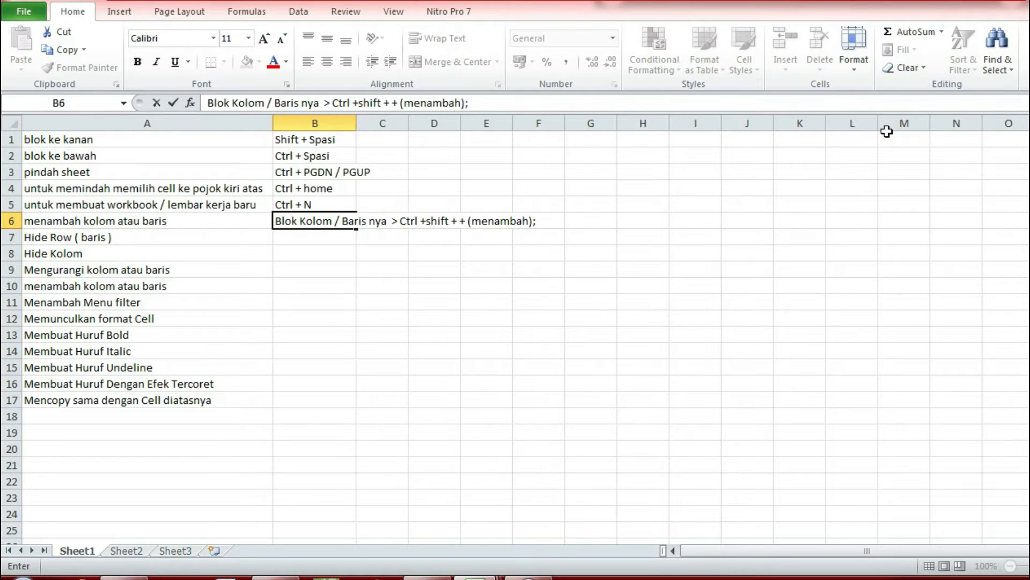
text( Blok Barisnya)
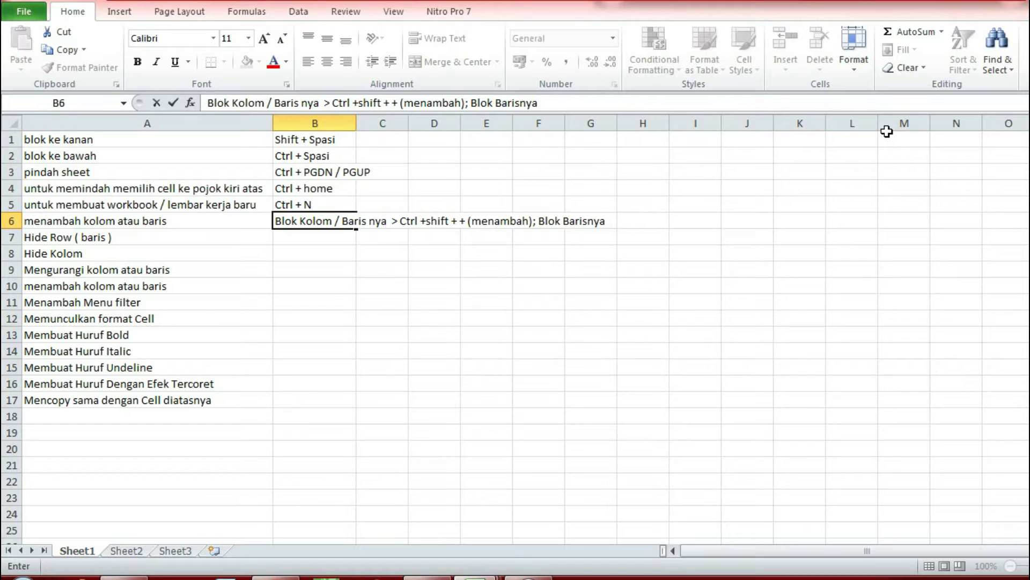
text( >> Ctrl + -)
key(ctrl+space)
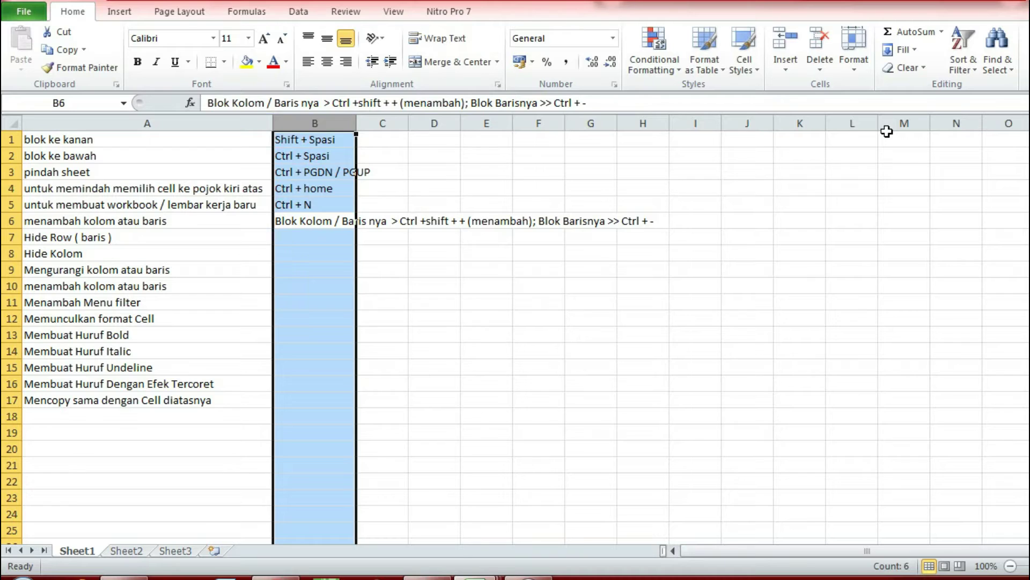
Hide row 7 and unhide it, first with the whole row selected and once more from cell B7 alone
key(Down)
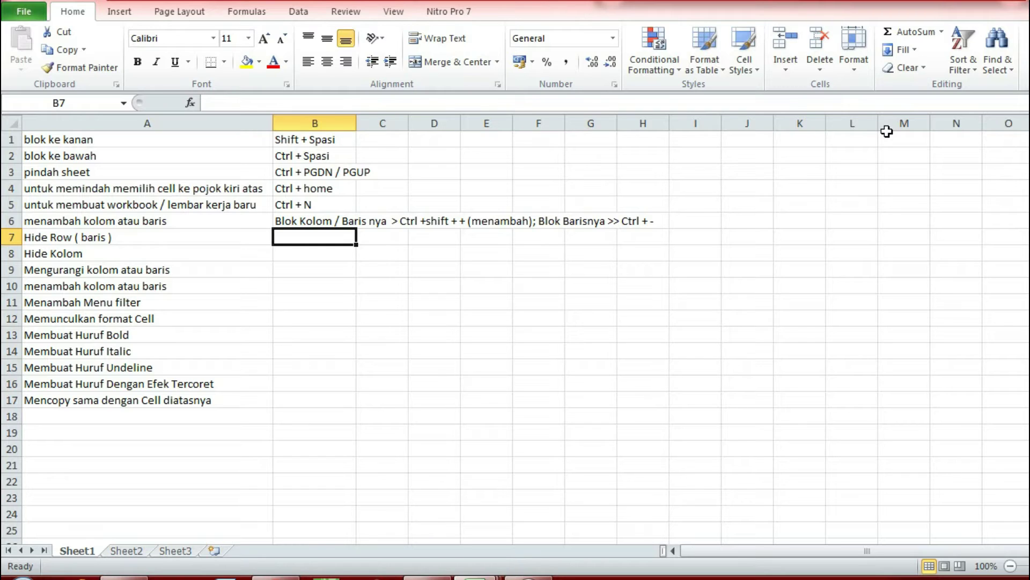
key(shift+space)
key(ctrl+9)
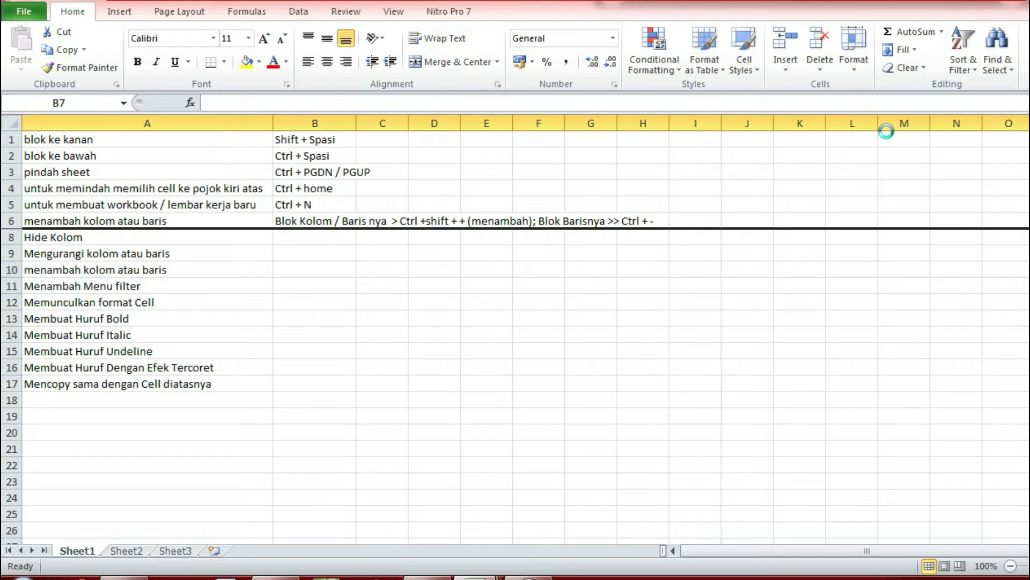
key(ctrl+shift+9)
key(Down)
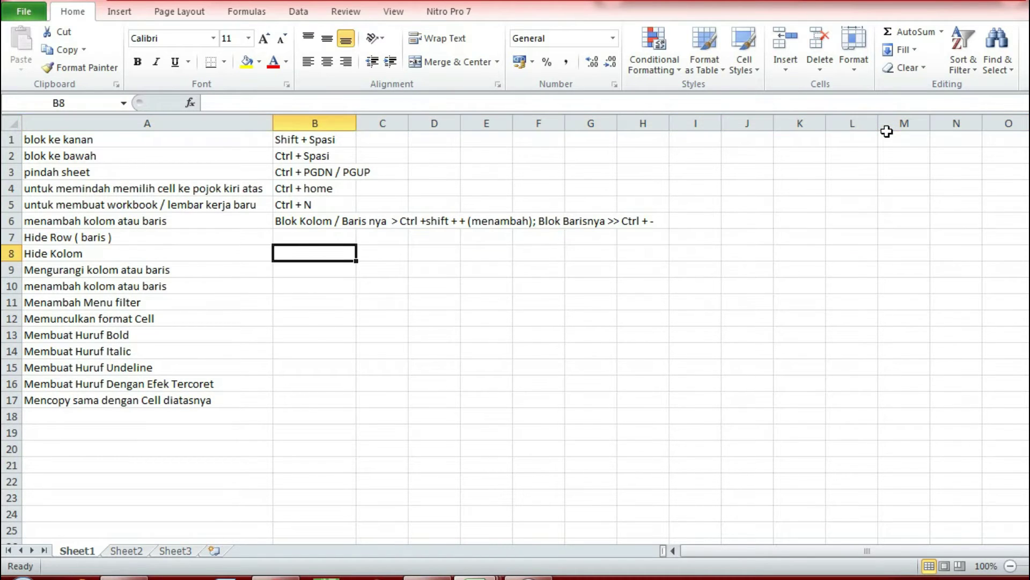
key(Up)
key(ctrl+9)
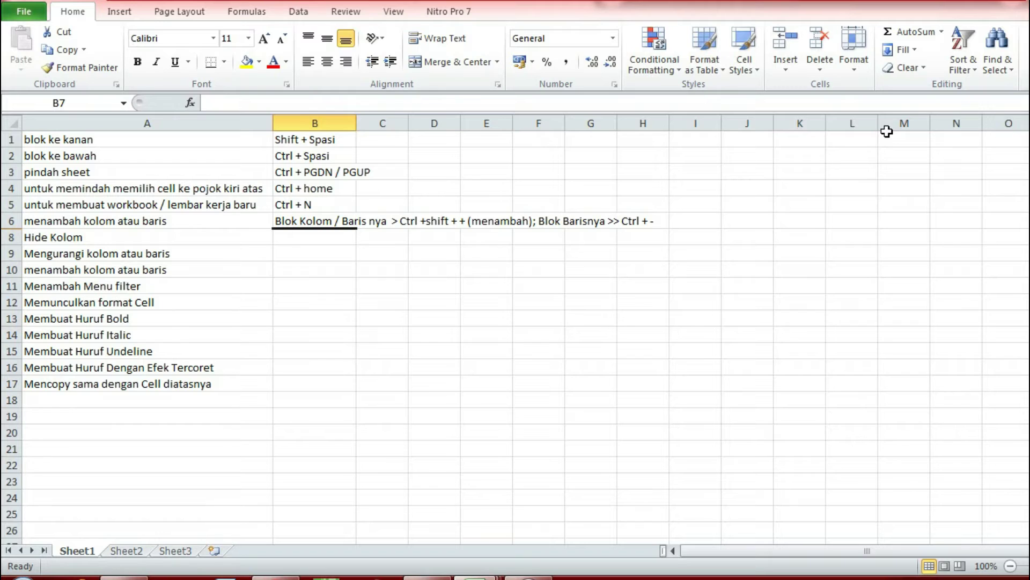
key(ctrl+shift+9)
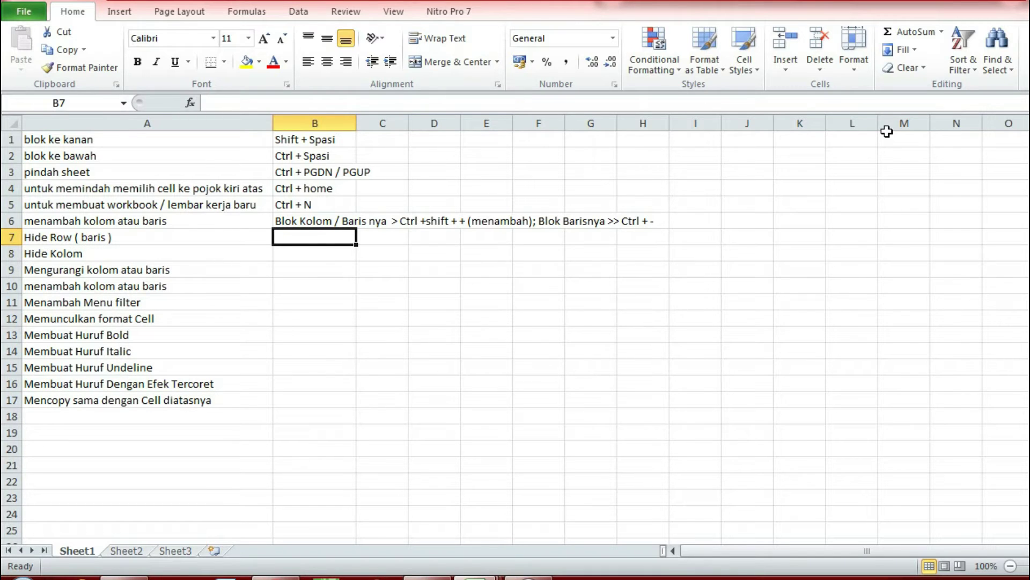
Enter "Ctrl + 9" in cell B7 beside "Hide Row ( baris )"
key(Down)
key(Up)
text(Ctrl )
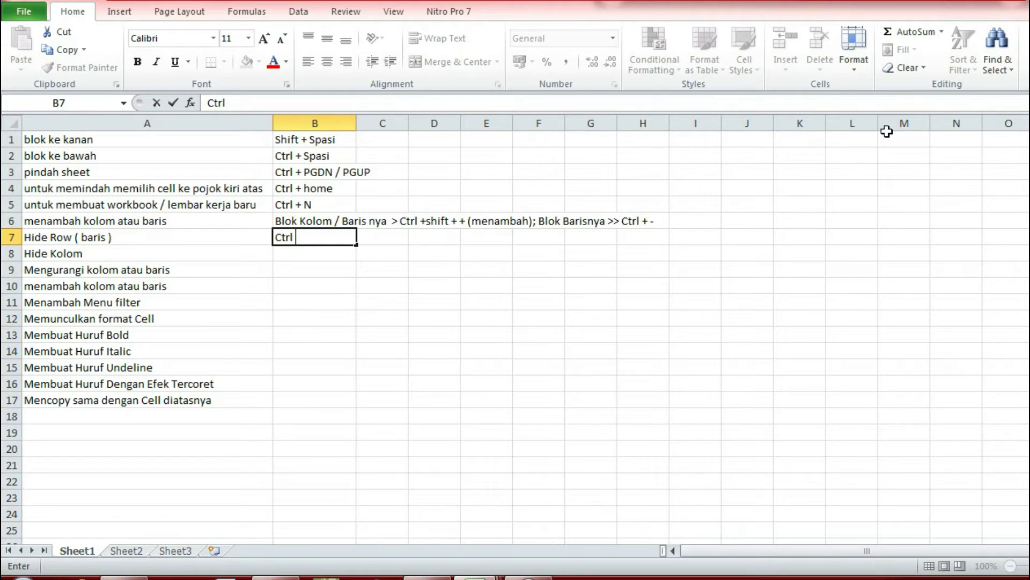
text(+ 9)
key(Return)
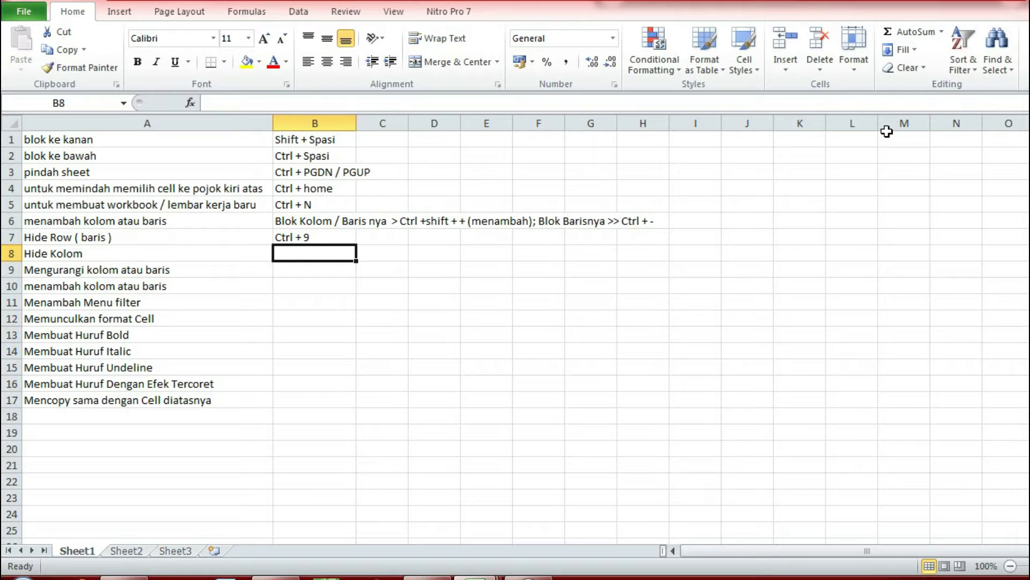
Hide column B and undo the hiding, and enter "Ctrl + 0" in cell B8 beside "Hide Kolom"
key(ctrl+0)
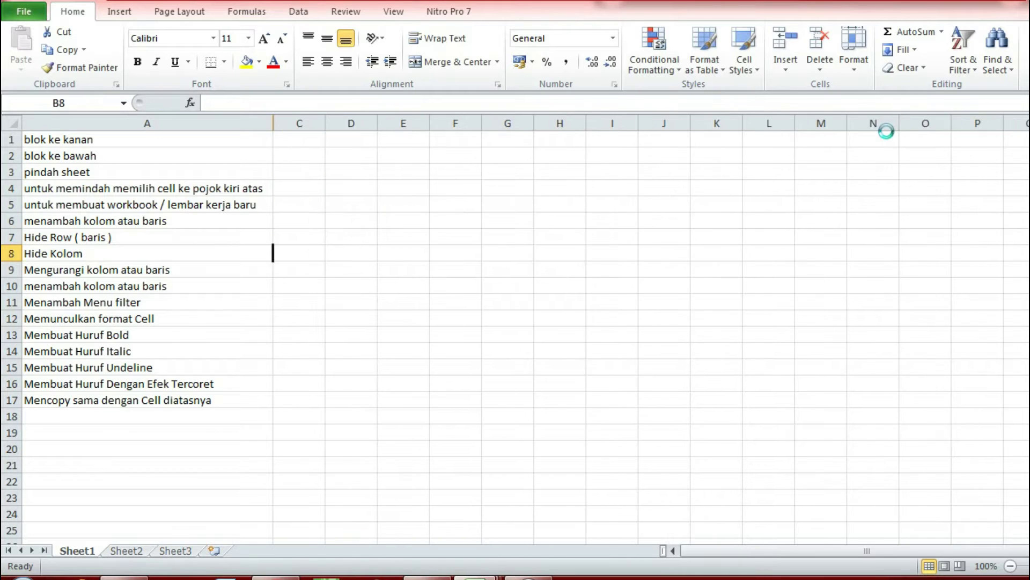
key(ctrl+z)
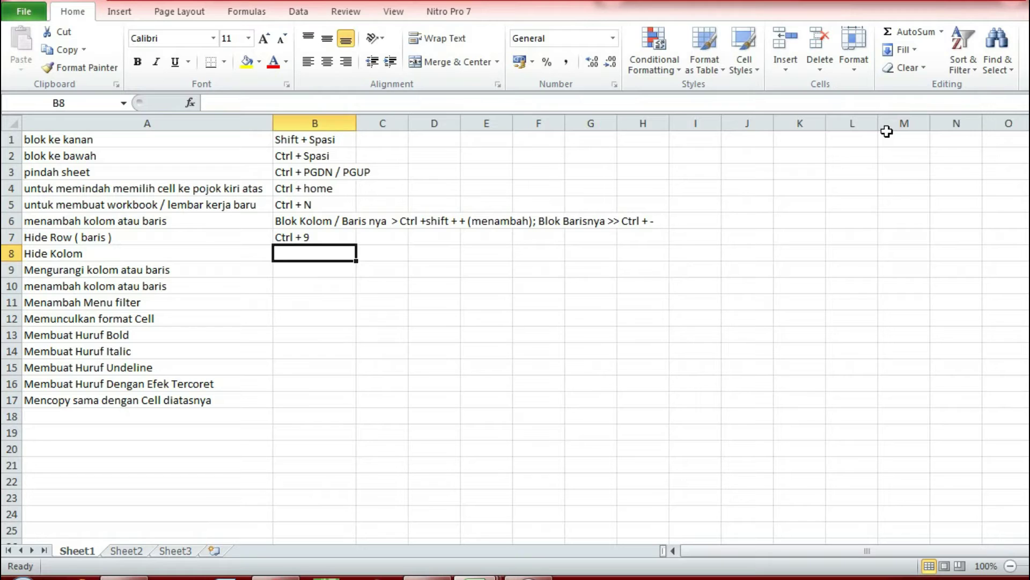
text(Ctrl )
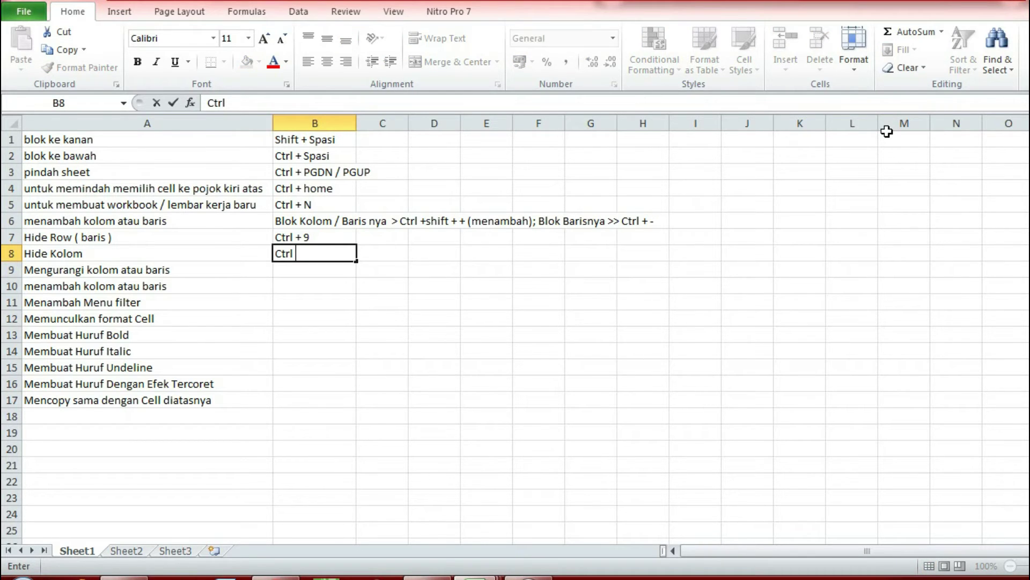
text(+ 0)
key(Return)
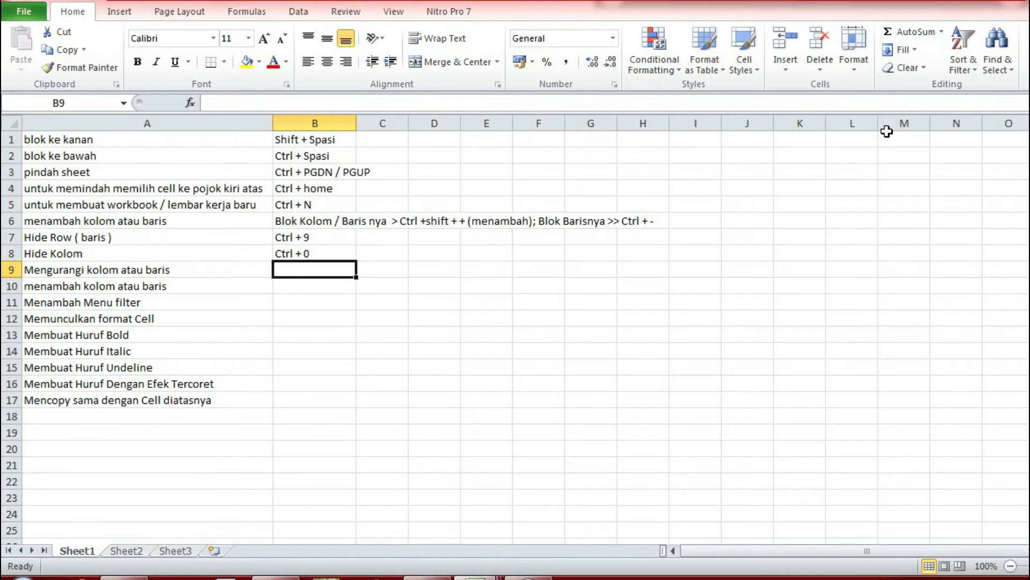
Delete the whole row 9 containing "Mengurangi kolom atau baris"
key(Left)
key(Down)
key(Up)
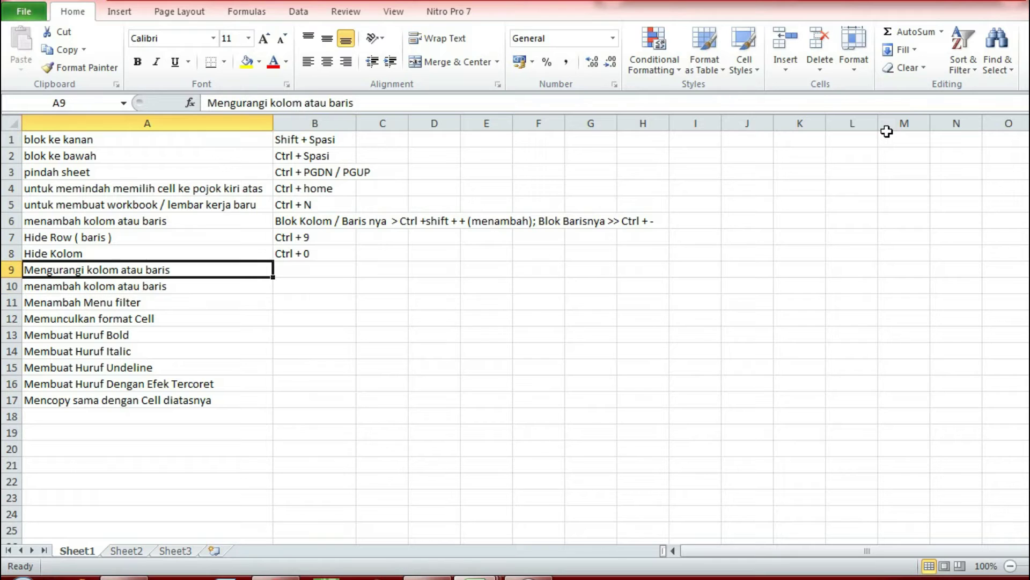
key(shift+Down)
key(Right)
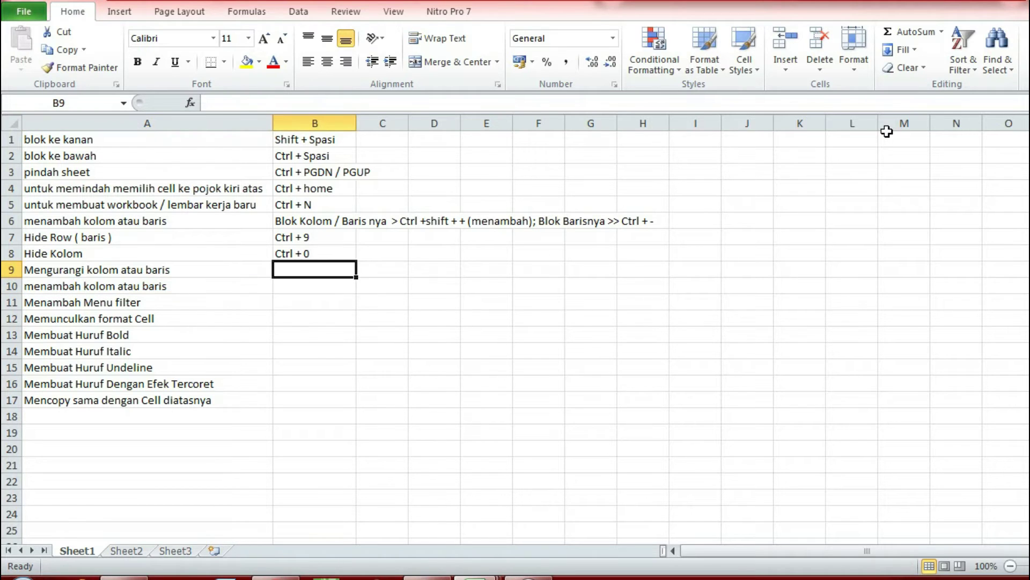
key(Down)
key(Up)
key(shift+space)
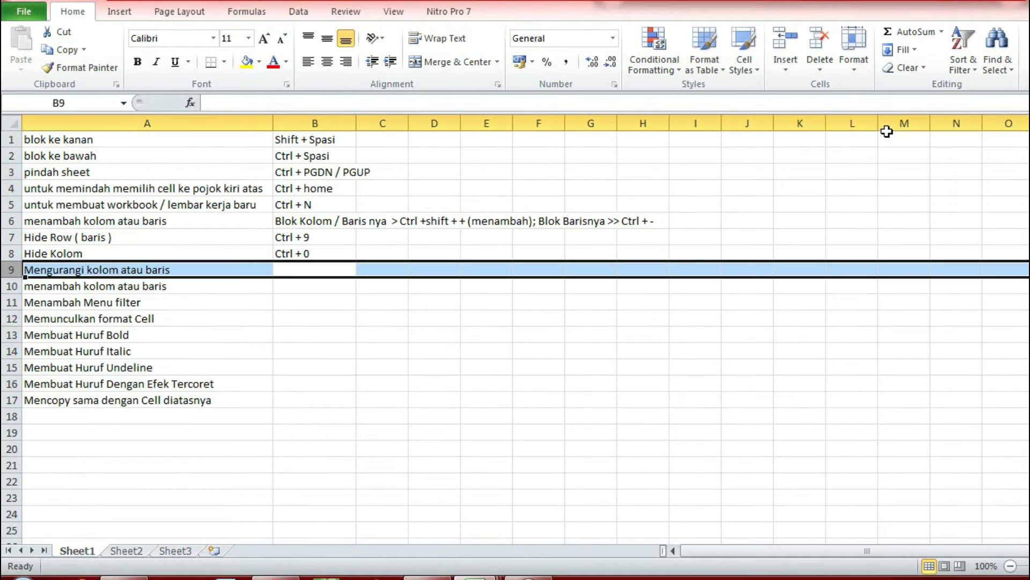
key(ctrl+minus)
key(Right)
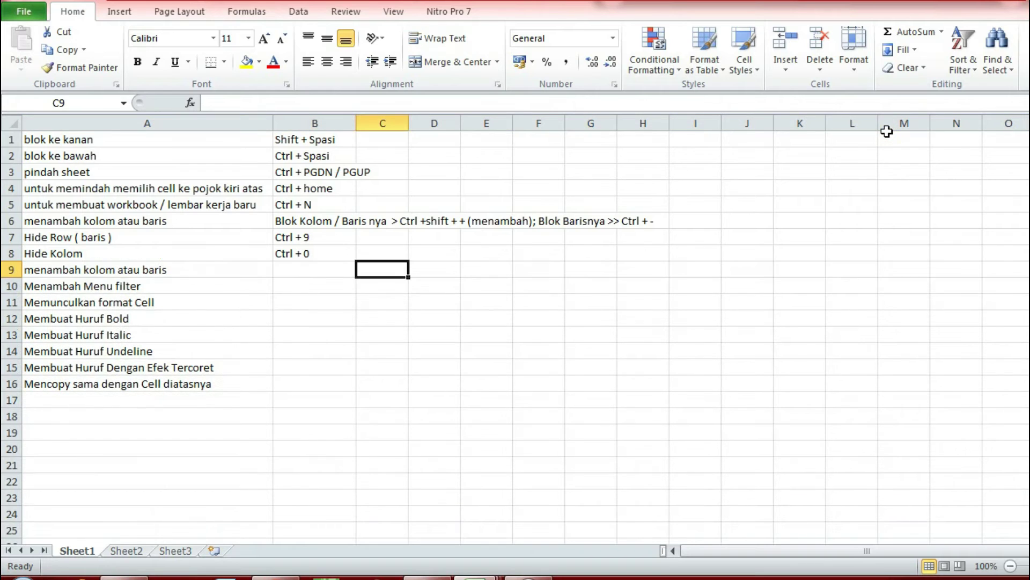
key(Left)
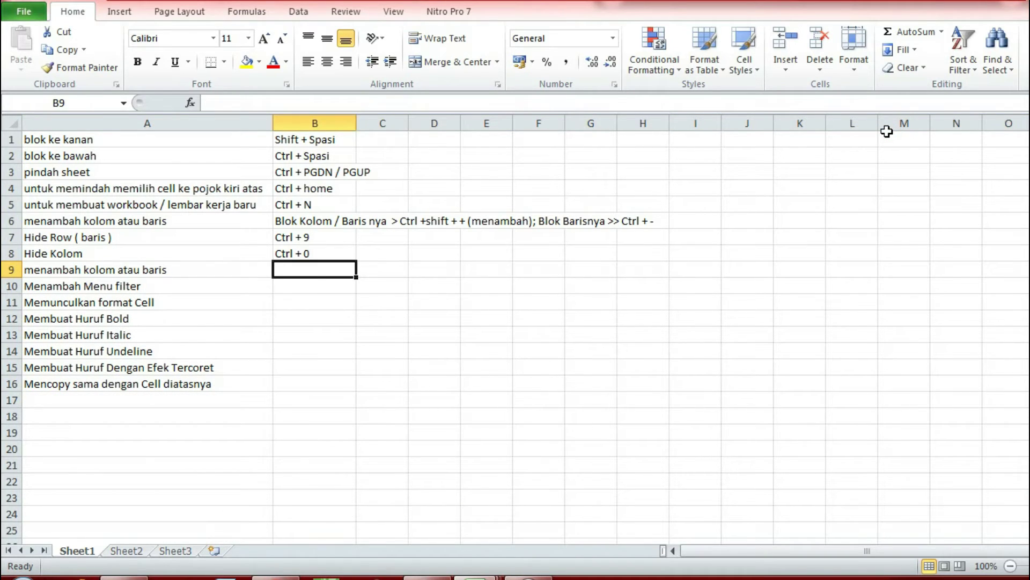
Insert a blank column before the shortcut column at B and delete that blank column again
key(alt)
key(i)
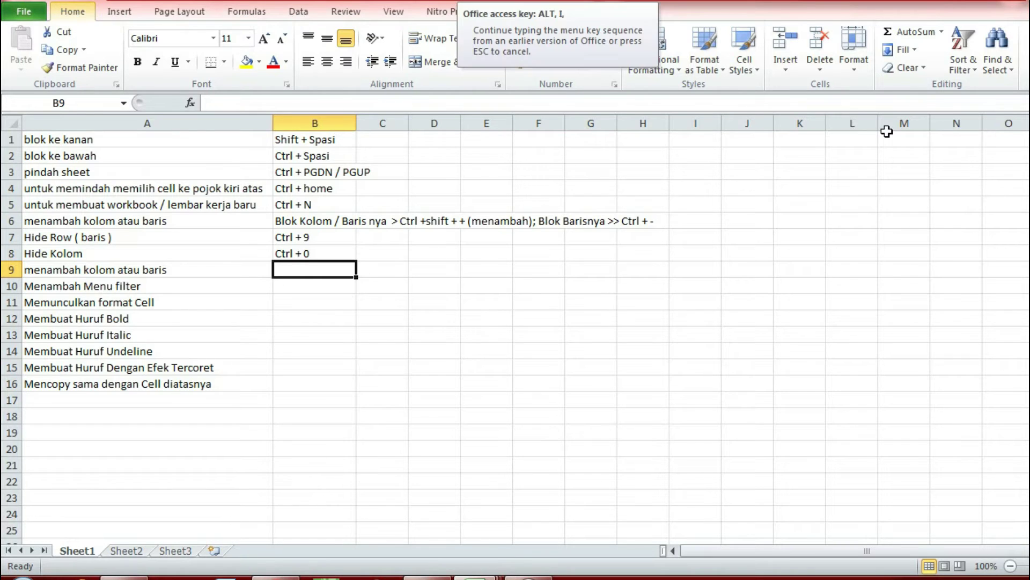
key(c)
key(Left)
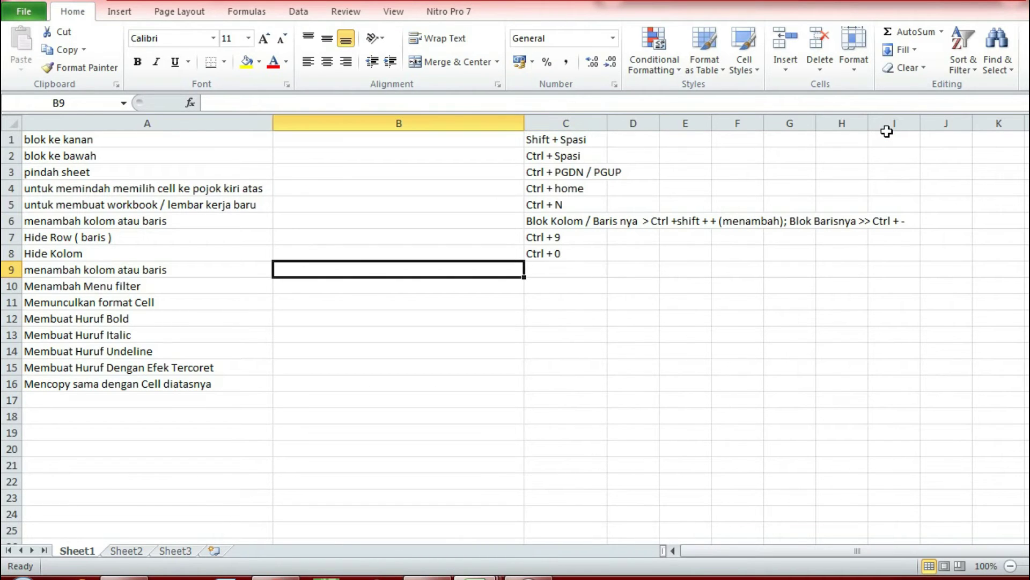
key(ctrl+space)
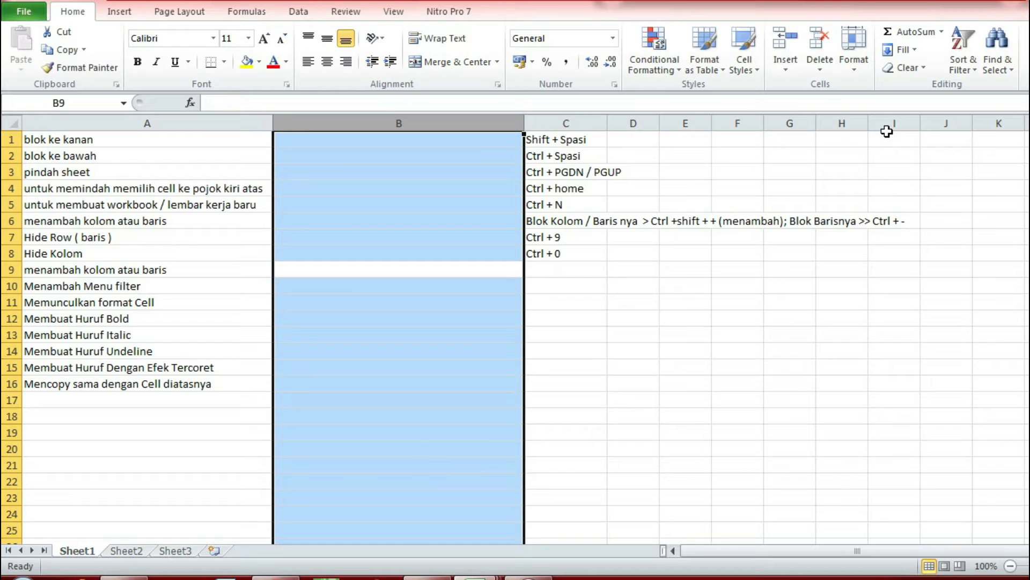
key(ctrl+minus)
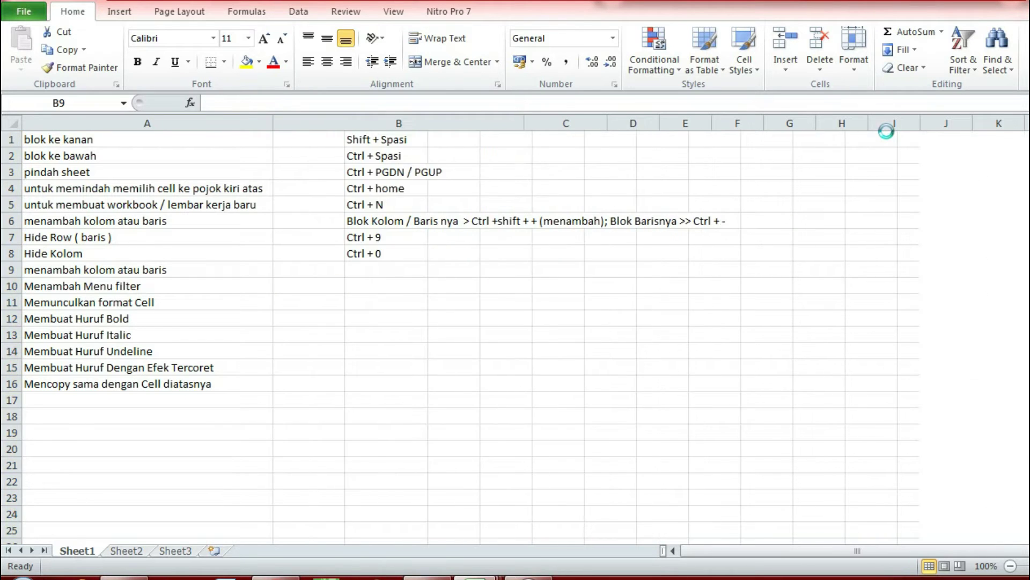
key(Right)
key(Left)
Write "Alt, I, C (kolom) untuk baris" in cell B9 beside "menambah kolom atau baris"
text(A)
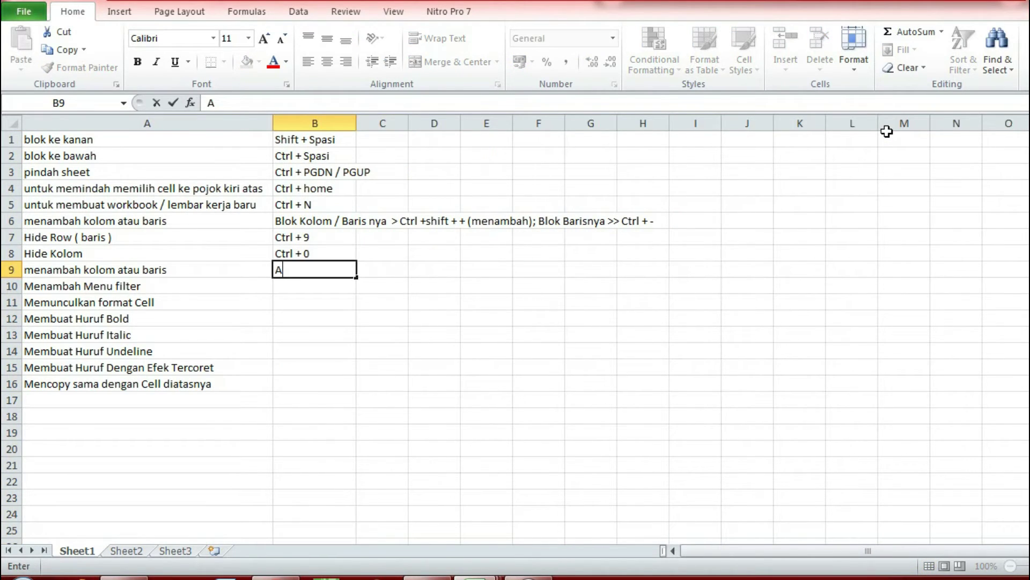
text(lt +)
key(BackSpace)
key(BackSpace)
text(, I)
text( C)
key(BackSpace)
key(BackSpace)
text(, C   (kolom))
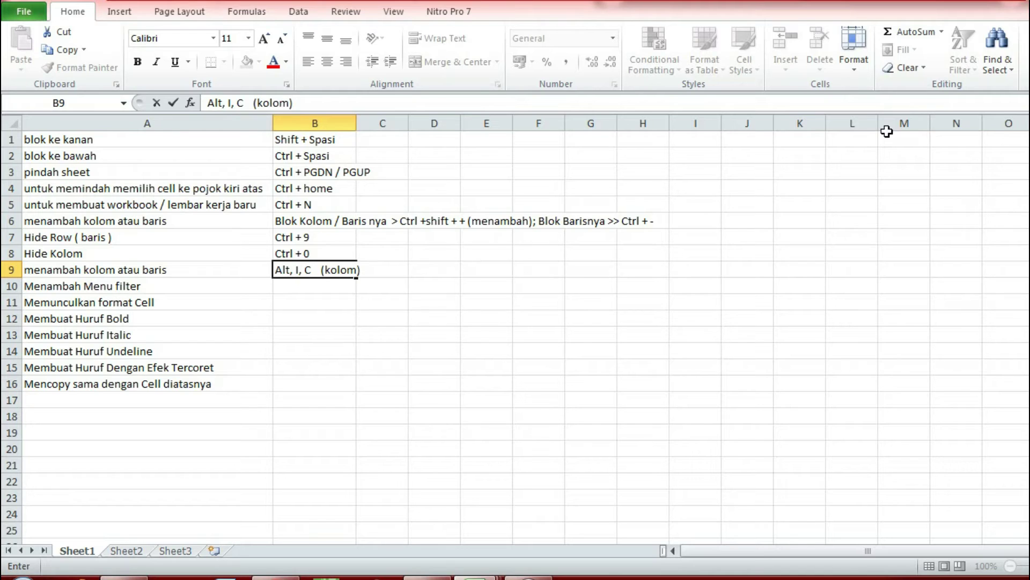
text(  untuk baris)
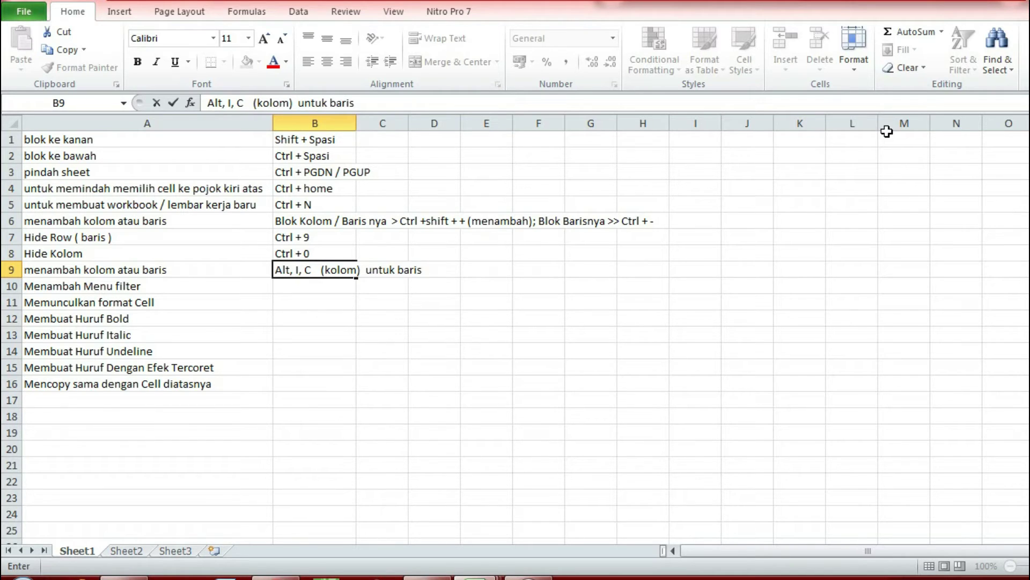
Add a period after "(kolom)" in the B9 text, append "Alt, I, R" at its end, and commit the entry
key(F2)
key(ctrl+Left)
key(ctrl+Left)
key(Left)
text(.)
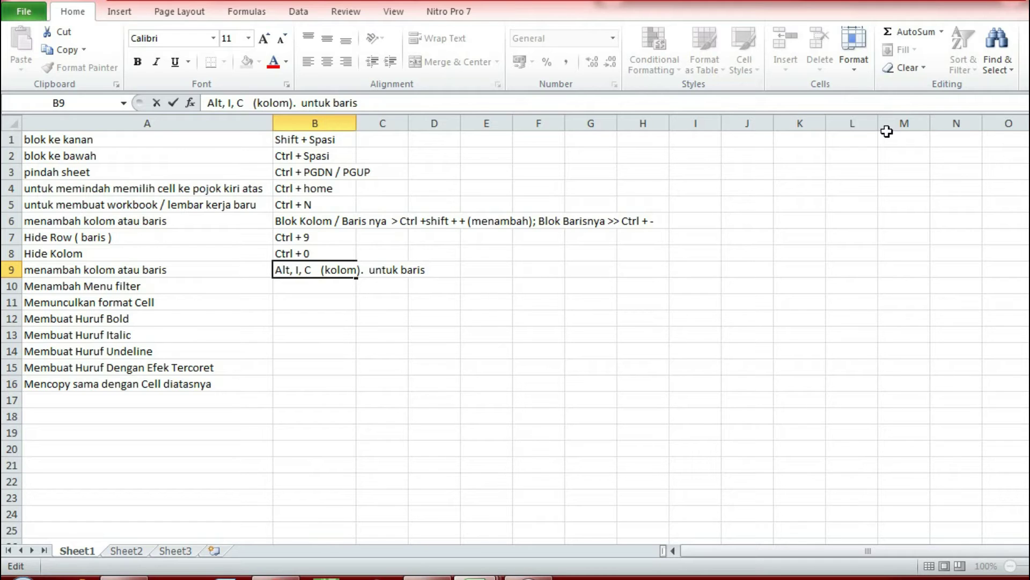
text(R)
key(BackSpace)
text(r)
key(BackSpace)
text(Alt, I, R)
key(Return)
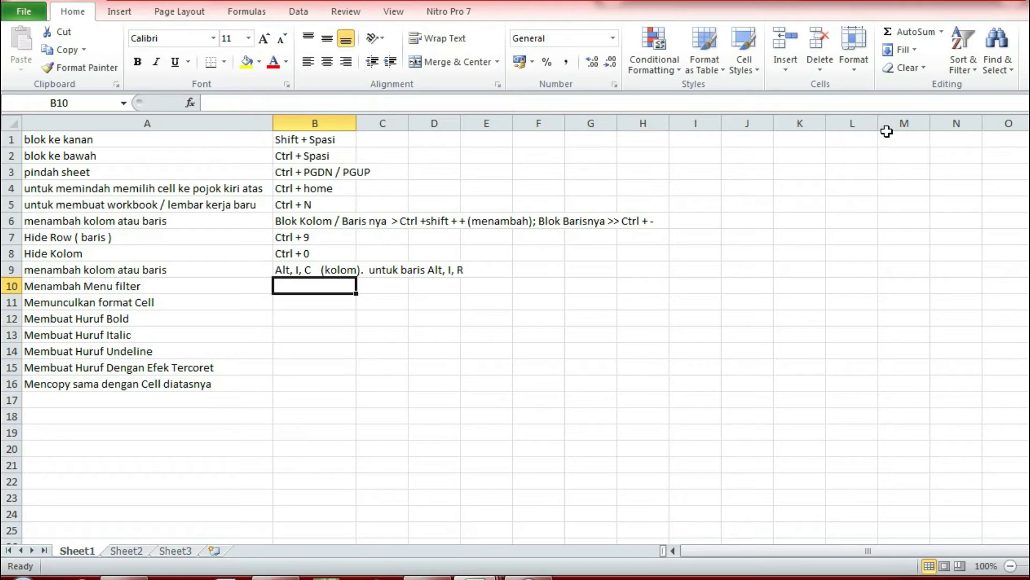
From cell B9, insert a blank column and undo it, and insert a blank row and undo it
key(Up)
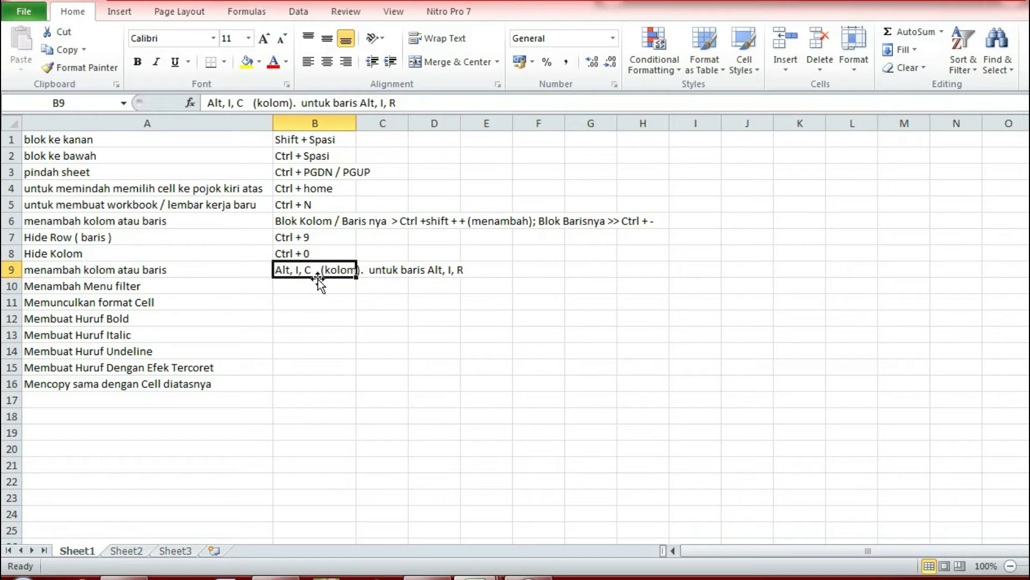
key(alt)
key(i)
key(c)
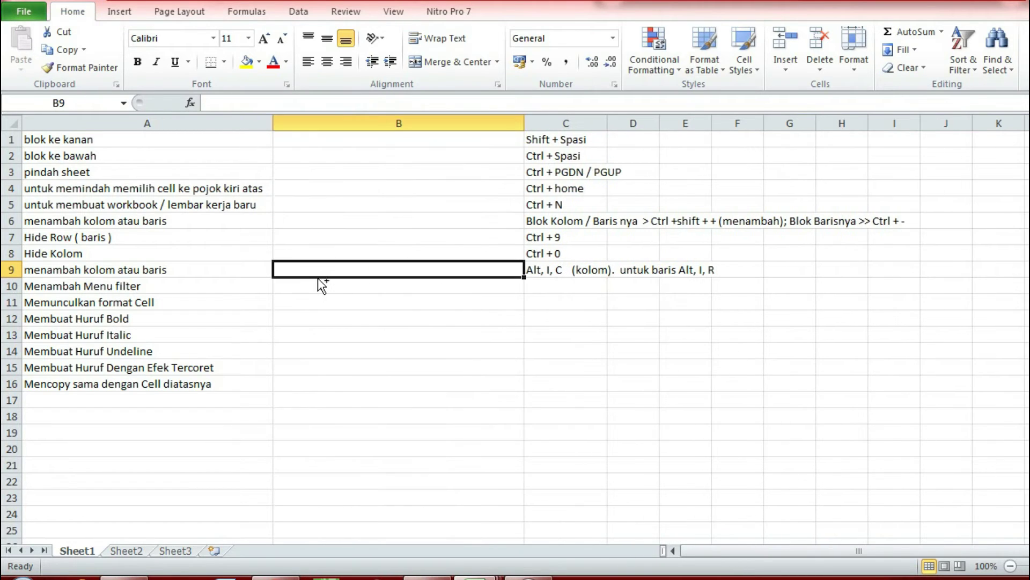
key(ctrl+z)
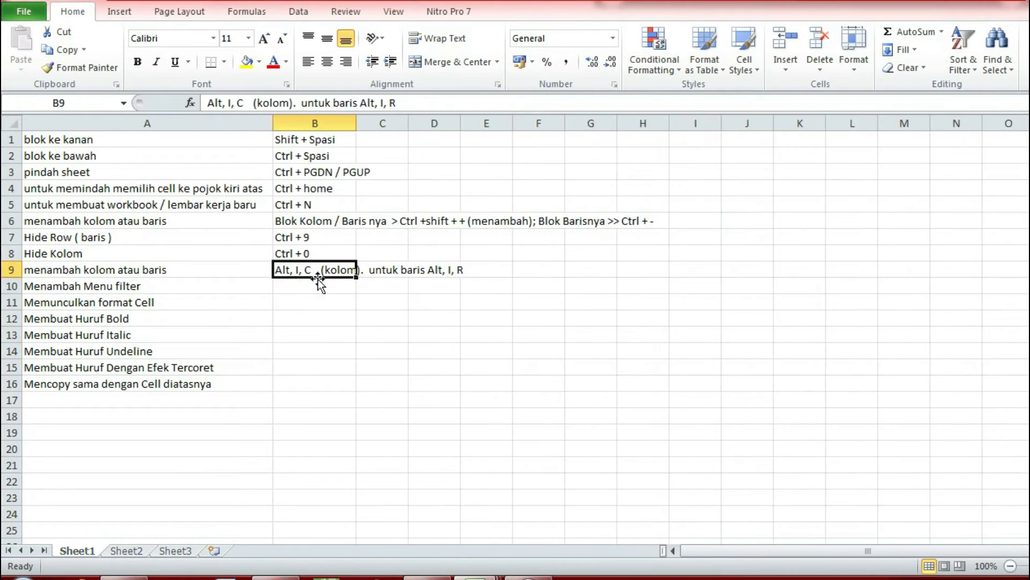
key(alt)
key(i)
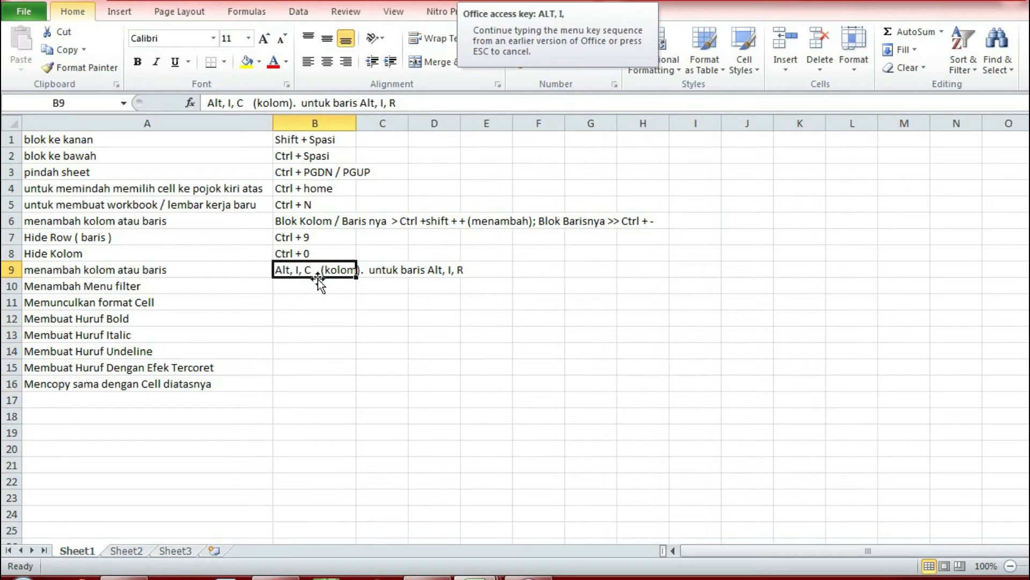
key(r)
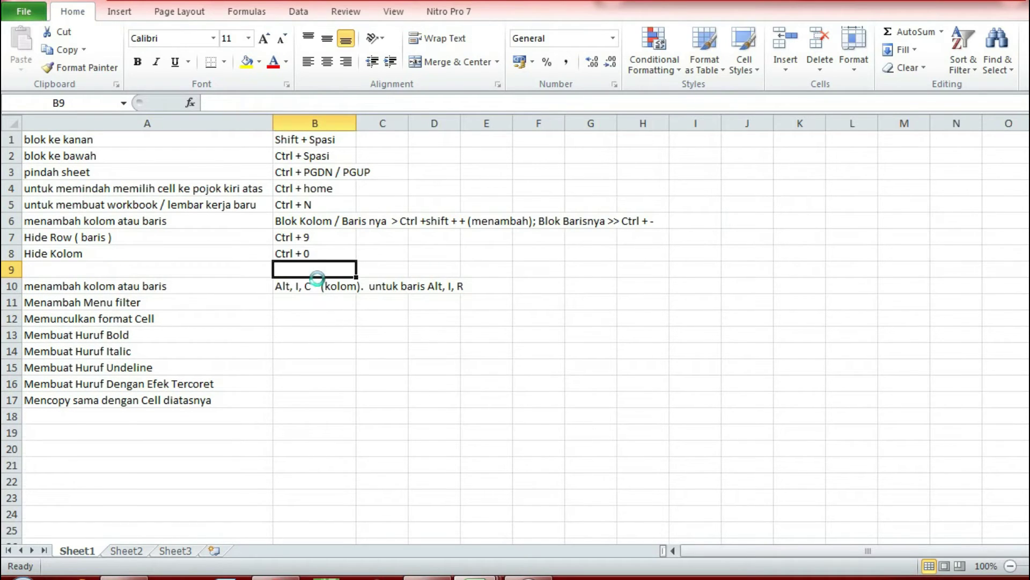
key(ctrl+z)
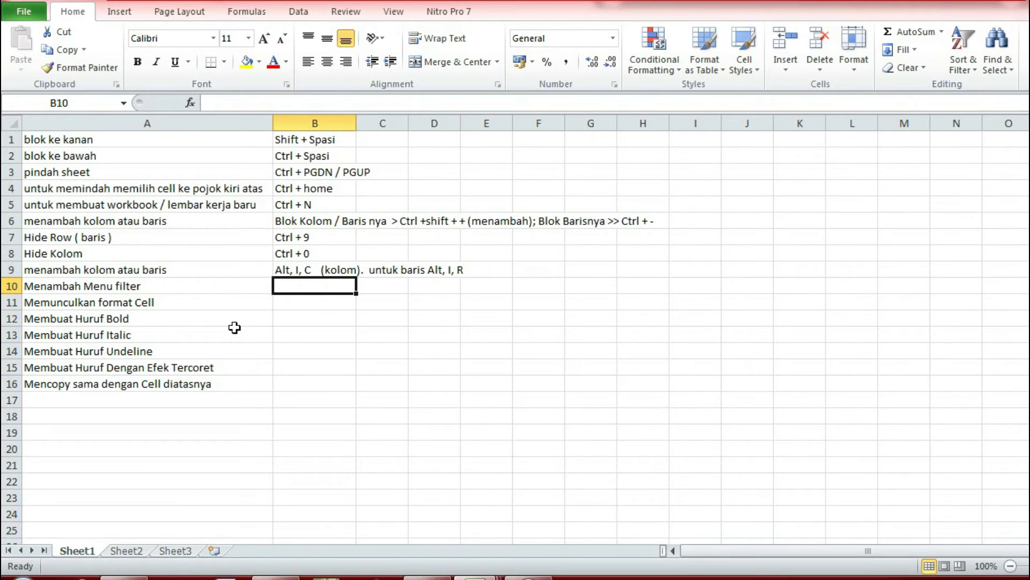
Add filter drop-downs to the list in columns A and B, and go to cells A1 and B1 to view them
key(ctrl+shift+l)
key(ctrl+Up)
key(ctrl+Up)
key(Left)
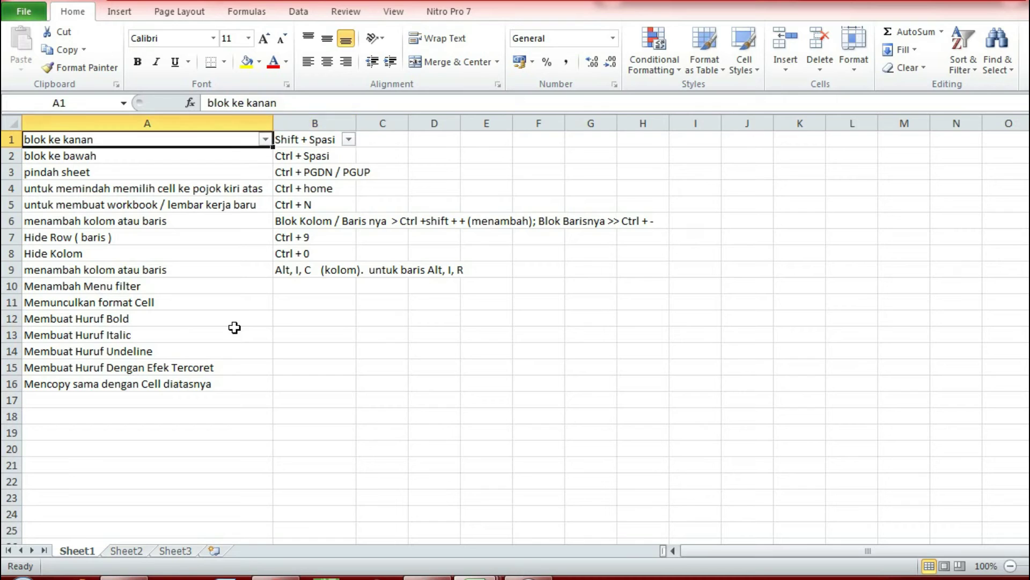
key(Right)
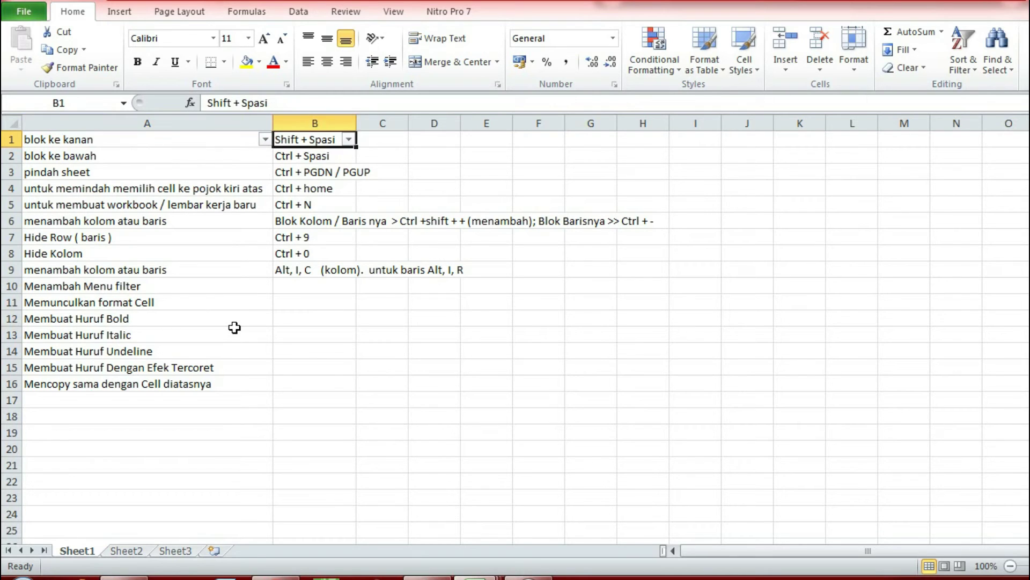
Enter "Ctrl + Shift + L" in cell B10 beside "Menambah Menu filter"
key(Down)
key(Down)
key(Down)
key(Down)
key(Down)
key(Down)
key(Down)
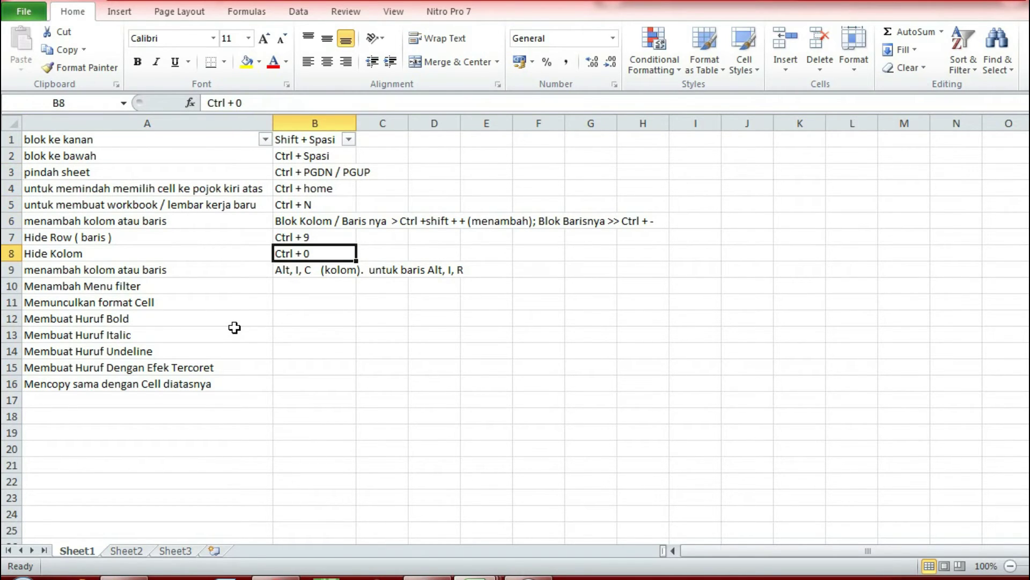
key(Down)
key(Down)
text(Ctr)
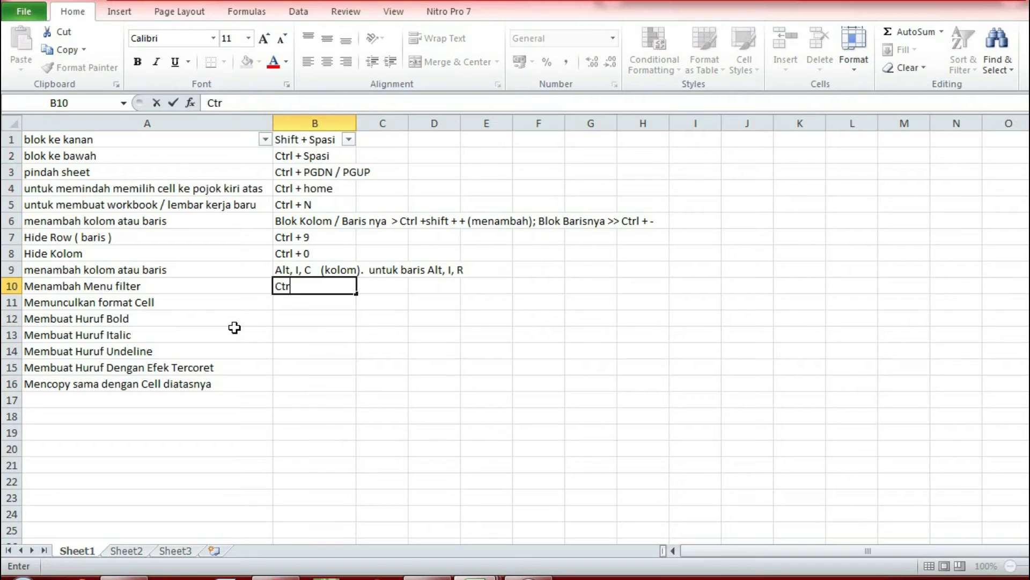
text(l + Shift +)
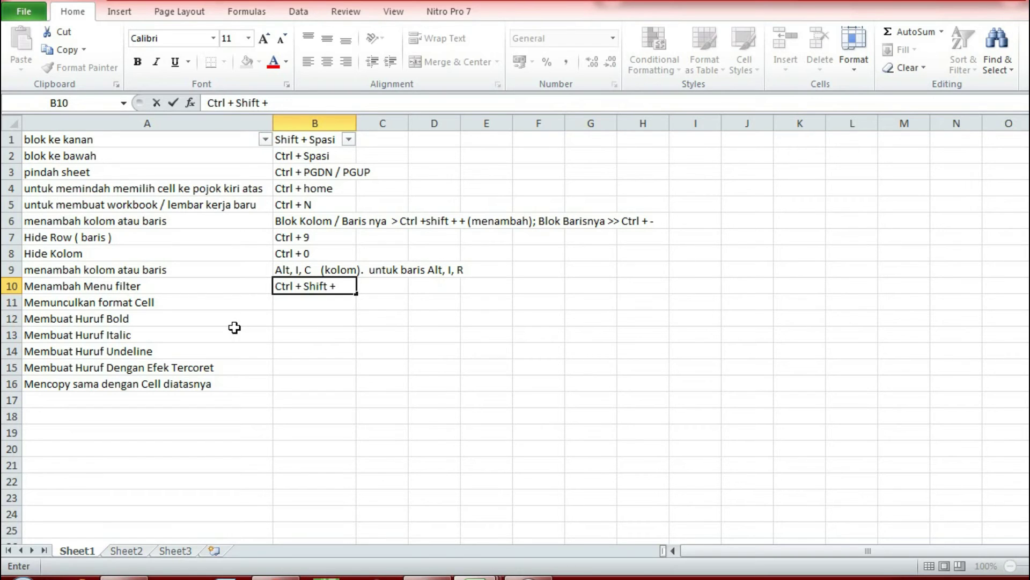
text( L)
key(Return)
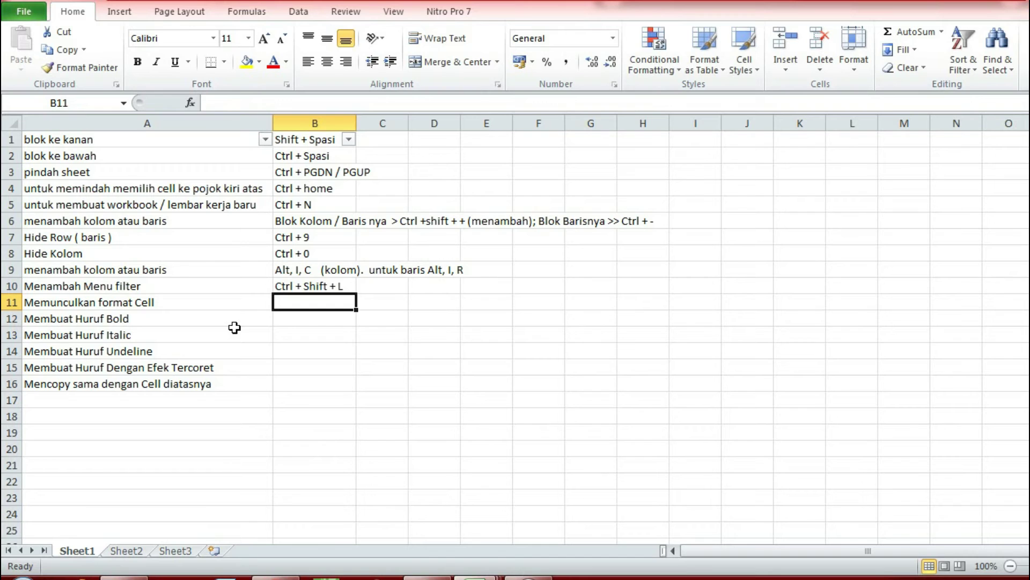
Open the Format Cells dialog for cell A11, view the Currency number format, and close without applying; open and cancel the dialog again
key(Left)
click(294, 298)
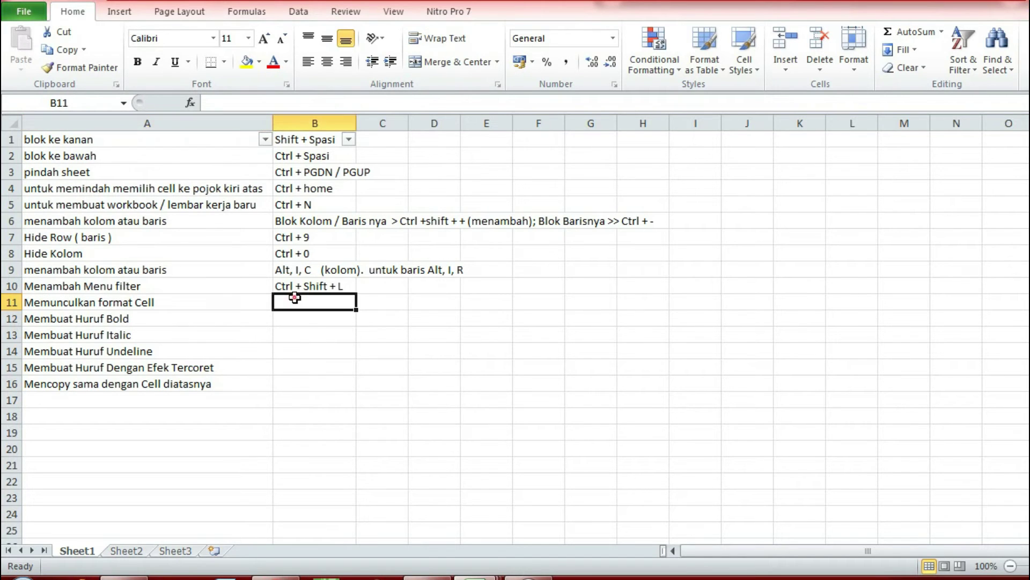
click(171, 303)
key(ctrl+1)
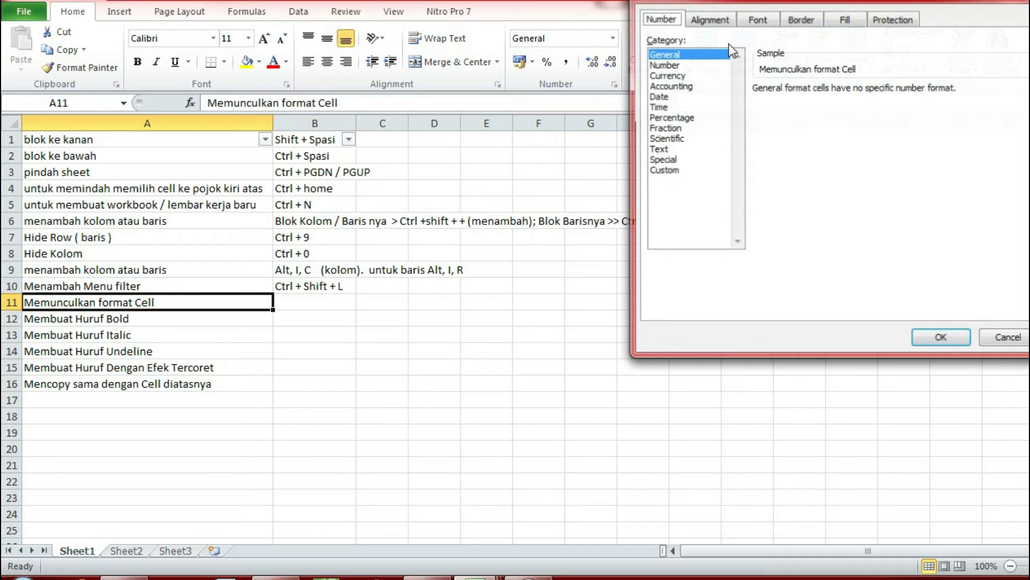
click(709, 18)
click(664, 22)
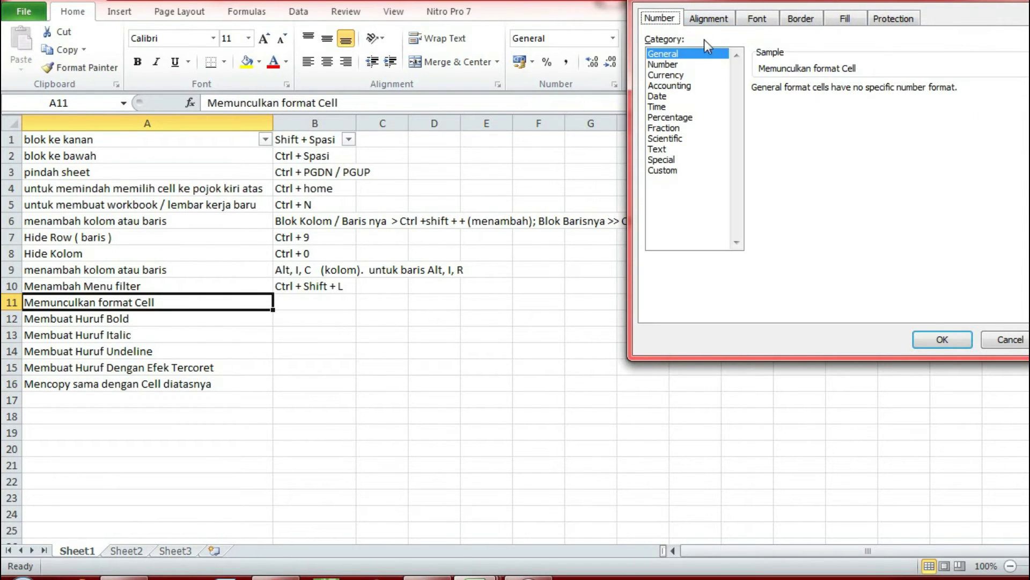
click(666, 76)
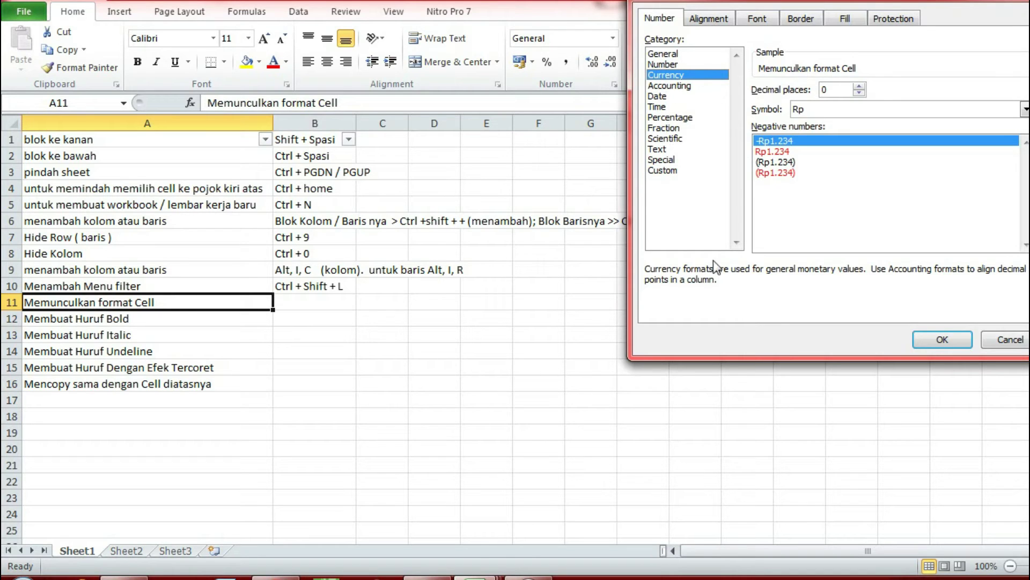
key(Escape)
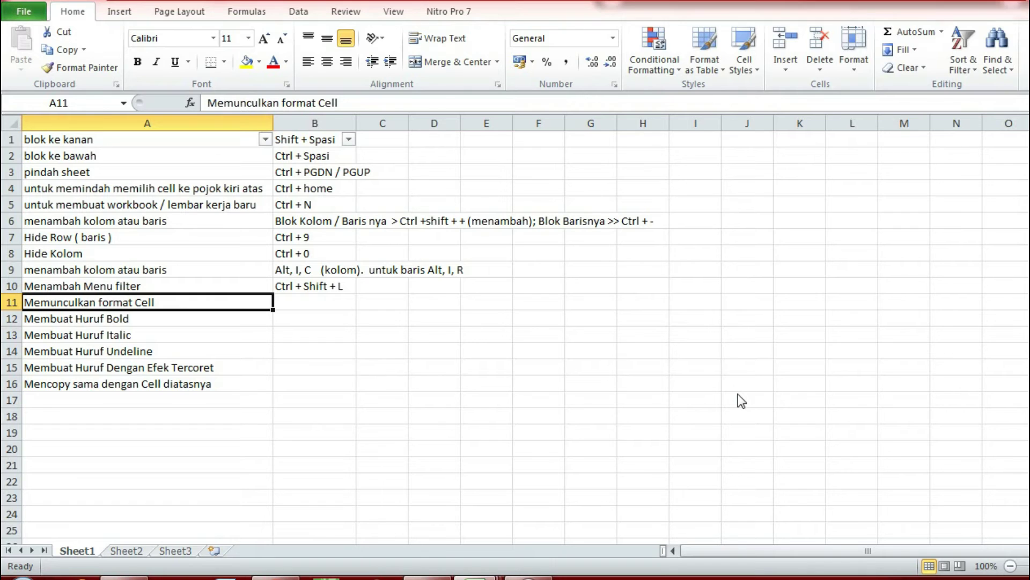
key(ctrl+1)
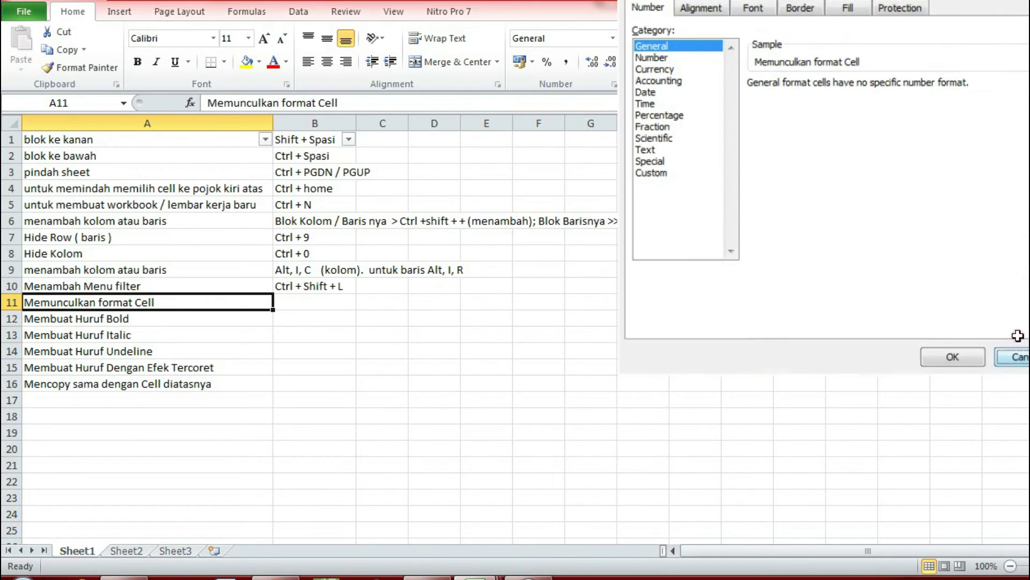
click(1016, 337)
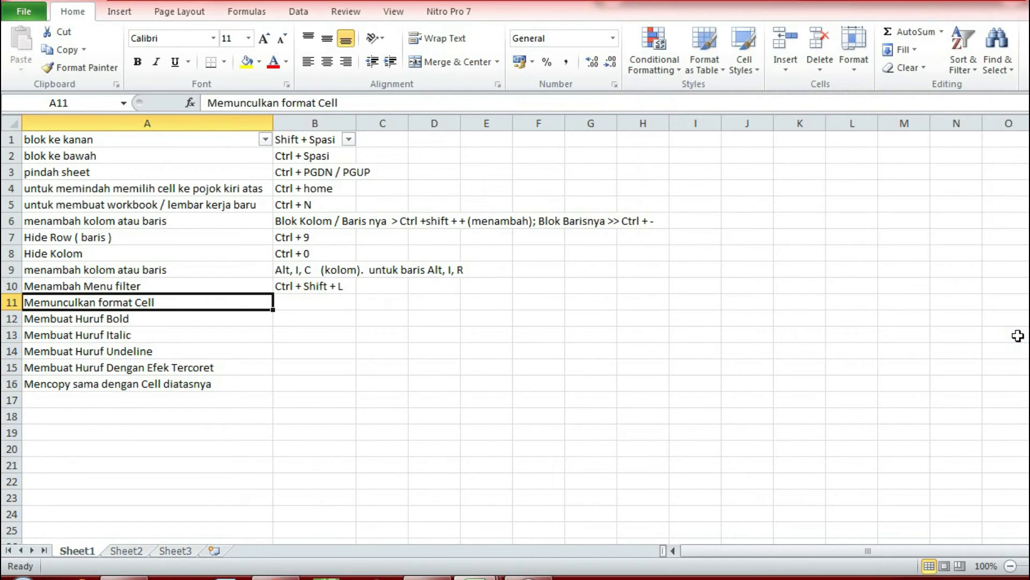
Enter "Ctrl + 1" in cell B11 beside "Memunculkan format Cell"
key(Right)
text(Ctrl + 1)
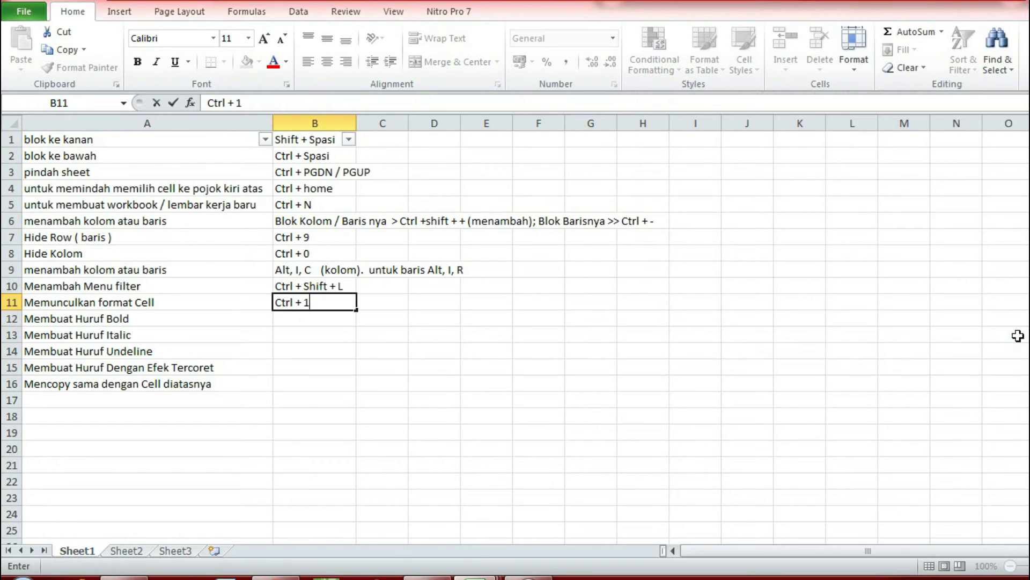
key(Return)
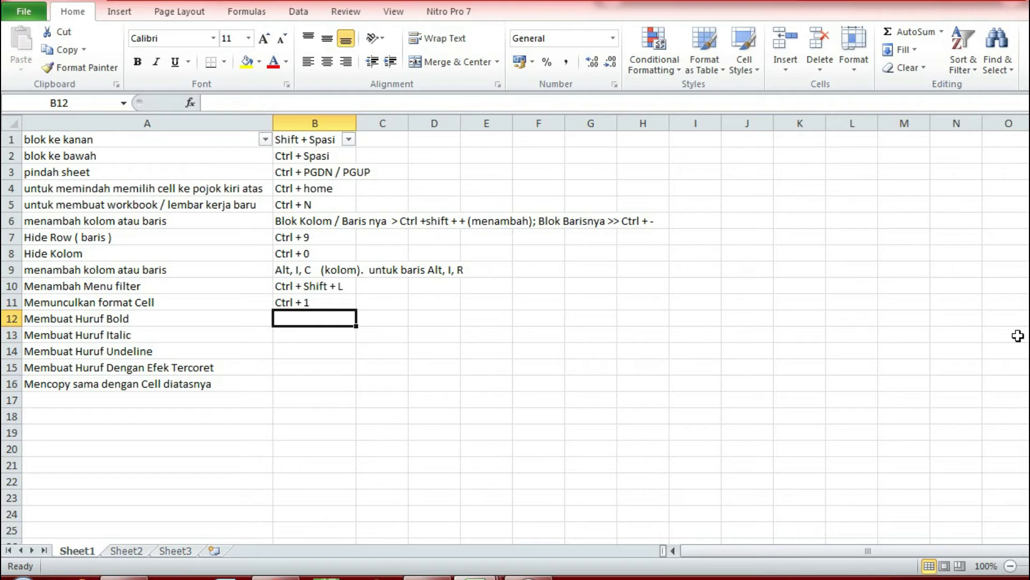
Apply bold to the "Membuat Huruf Bold" text in cell A12 and remove it, twice in a row
key(Left)
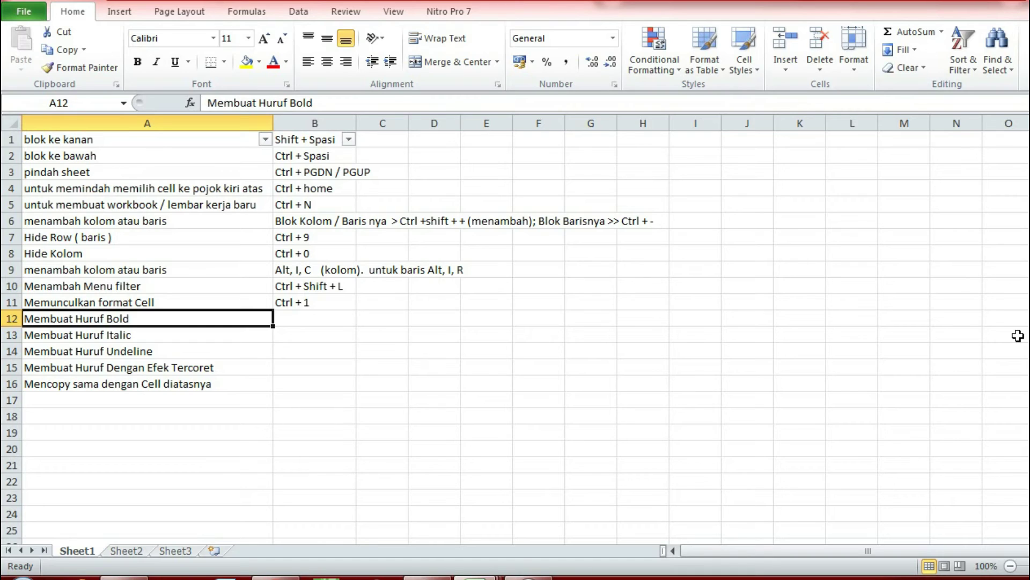
key(ctrl+b)
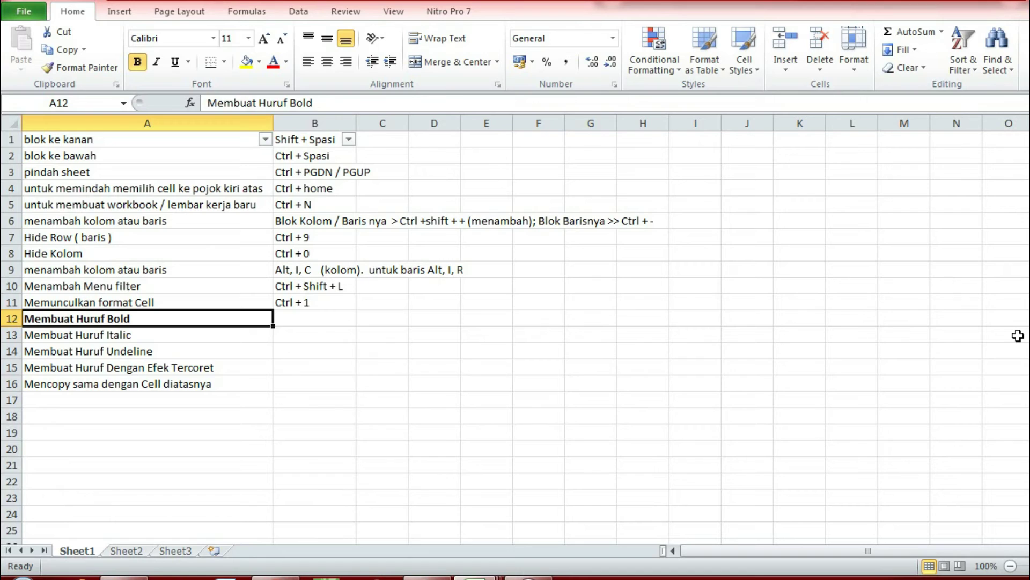
key(Right)
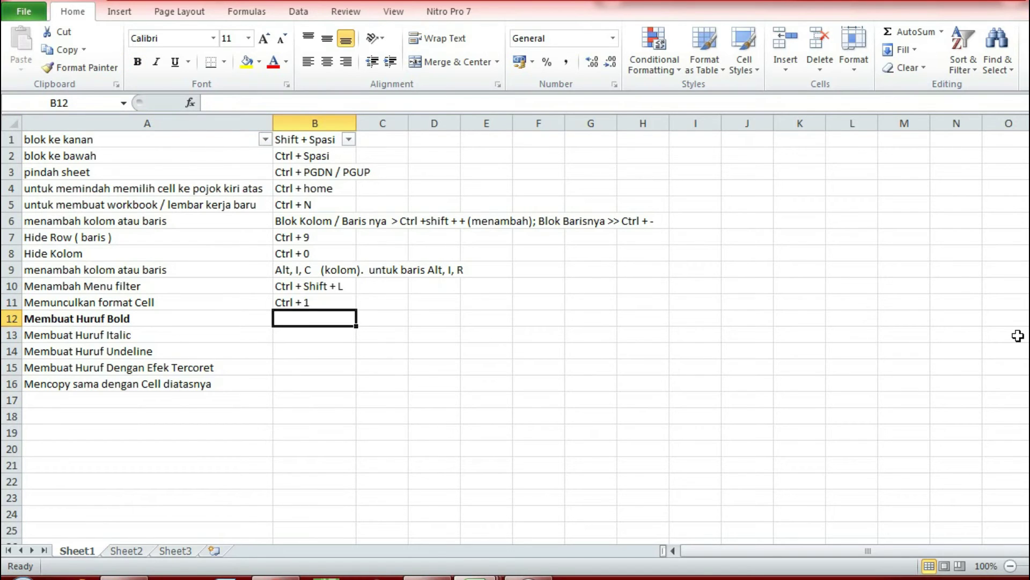
key(Left)
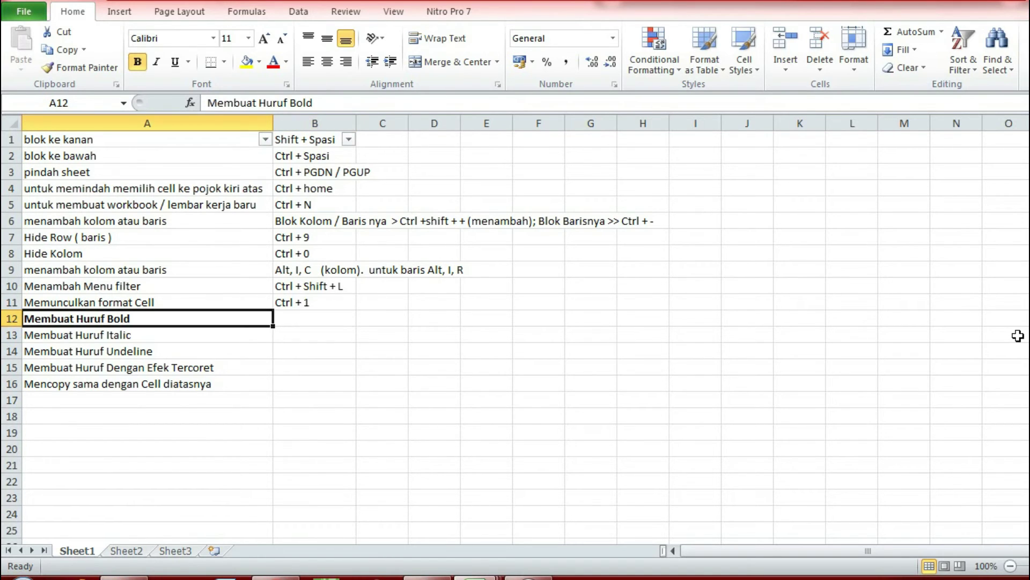
key(ctrl+b)
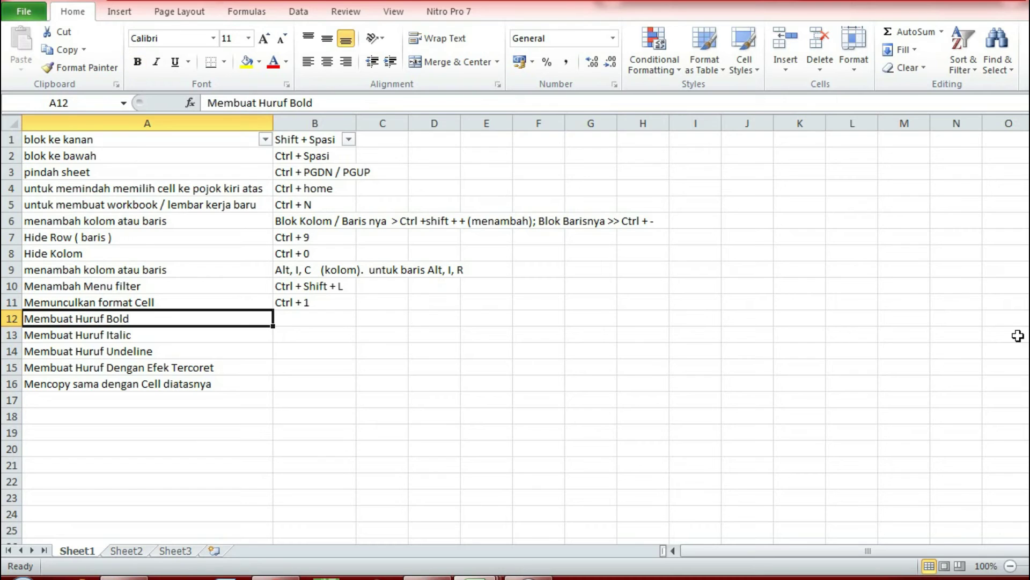
key(Right)
key(Left)
key(ctrl+b)
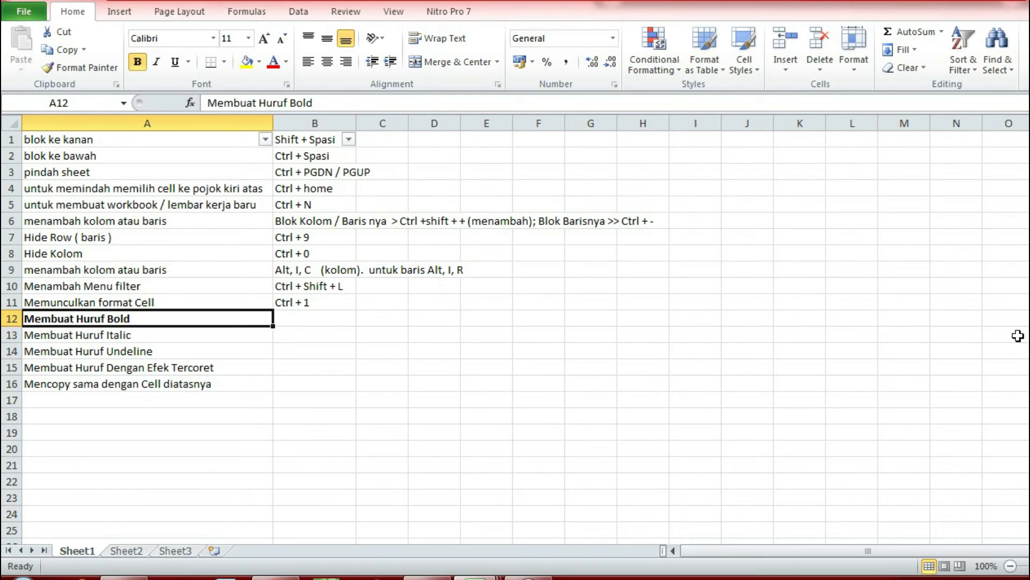
key(ctrl+b)
Enter "Ctrl + 2 / Ctrl + B" in cell B12 beside "Membuat Huruf Bold"
key(Right)
text(Ctrl)
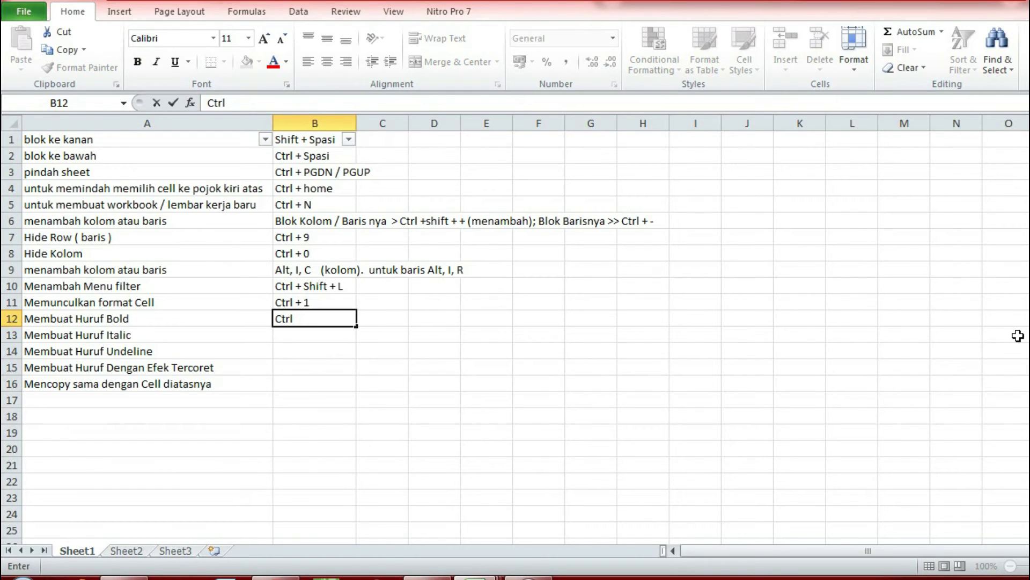
text( + 2 / Ctrl + B)
key(Return)
Enter "Ctrl + 3 / Ctrl + I" in cell B13 beside "Membuat Huruf Italic"
key(Left)
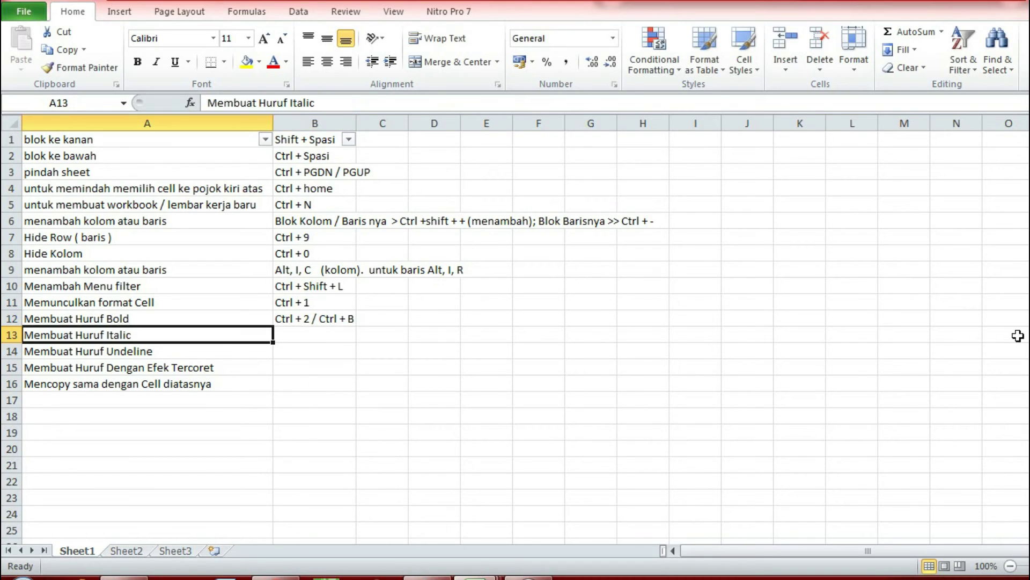
key(Right)
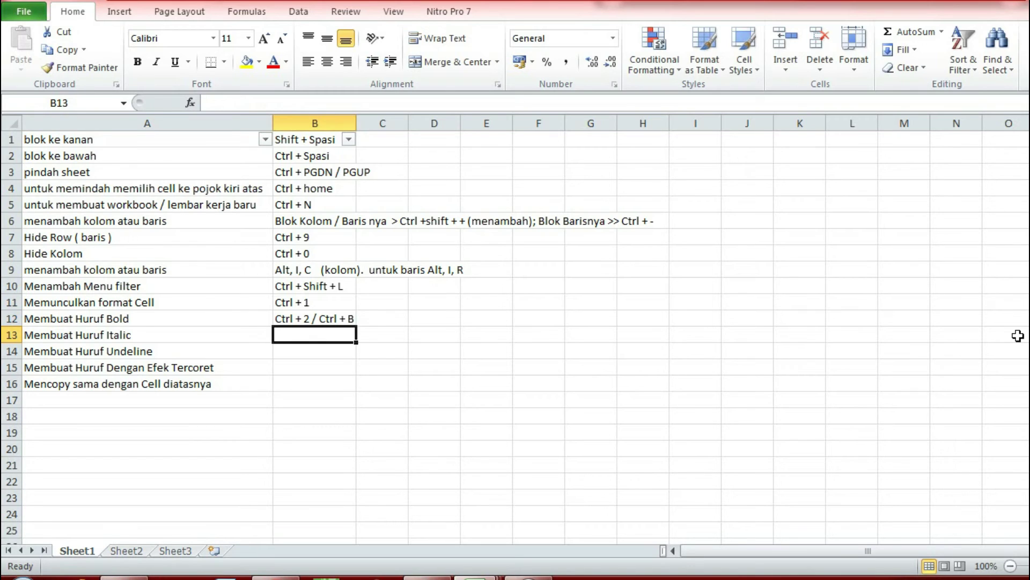
text(Ctr)
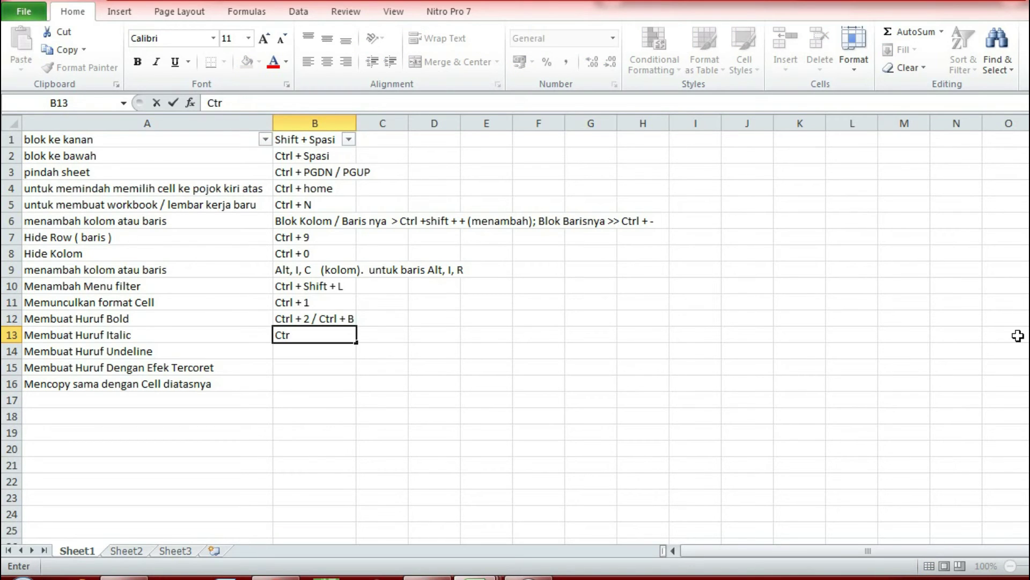
text(l + 3 / Ctrl + )
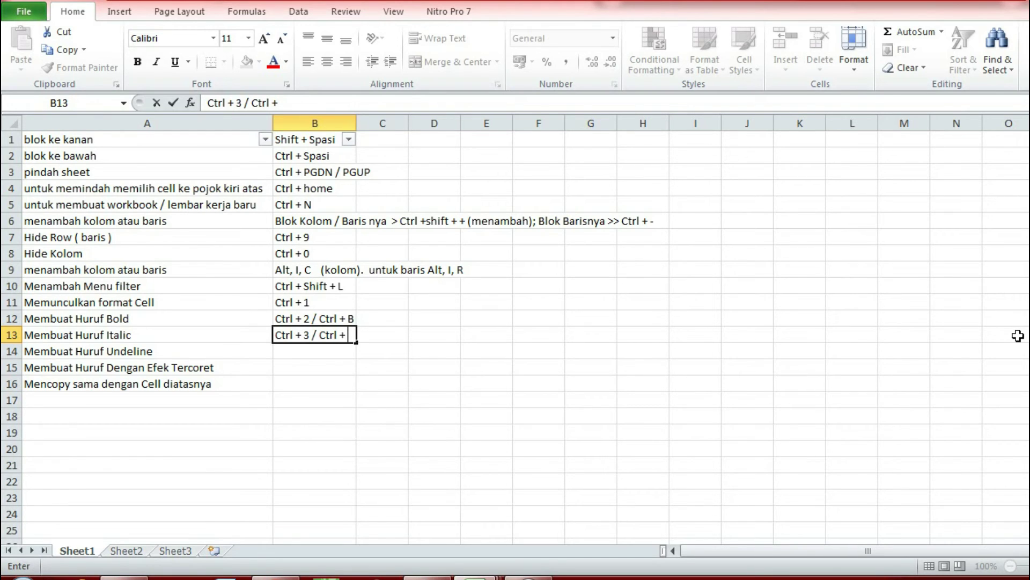
text(I)
key(Return)
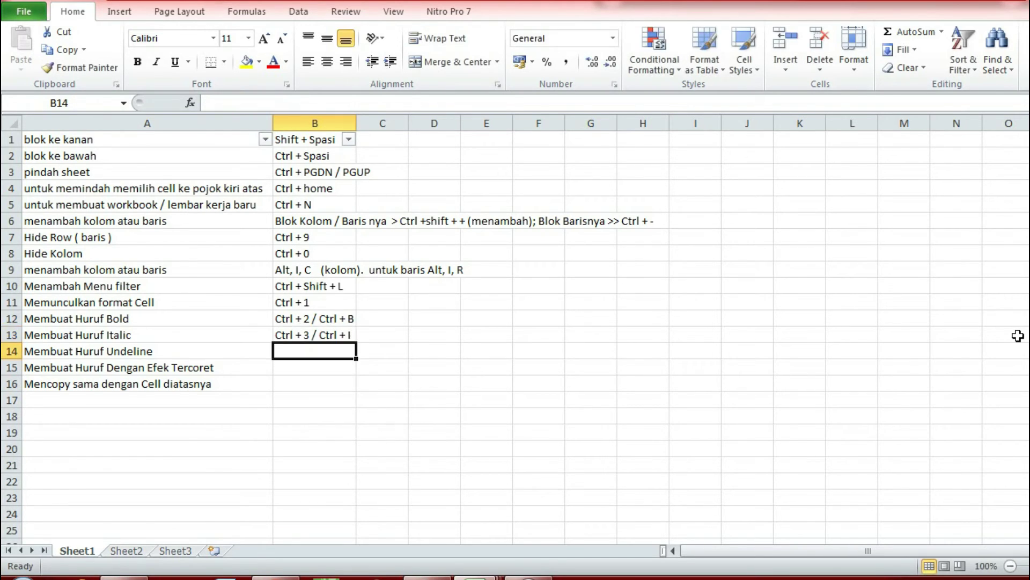
Italicize the shortcut text in cell B13, remove the italics, and move on to cell B14
key(Up)
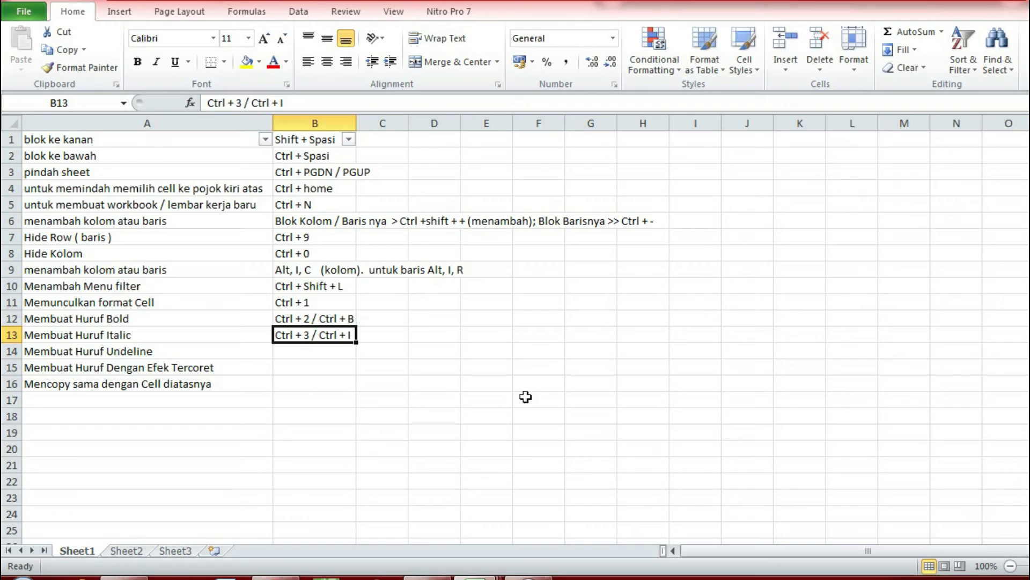
key(ctrl+i)
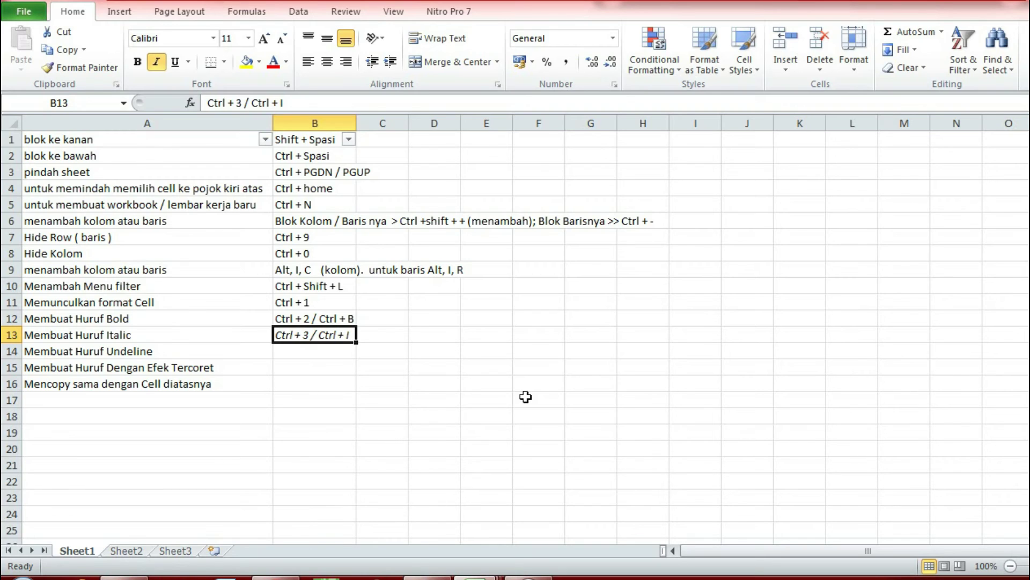
key(ctrl+i)
key(Down)
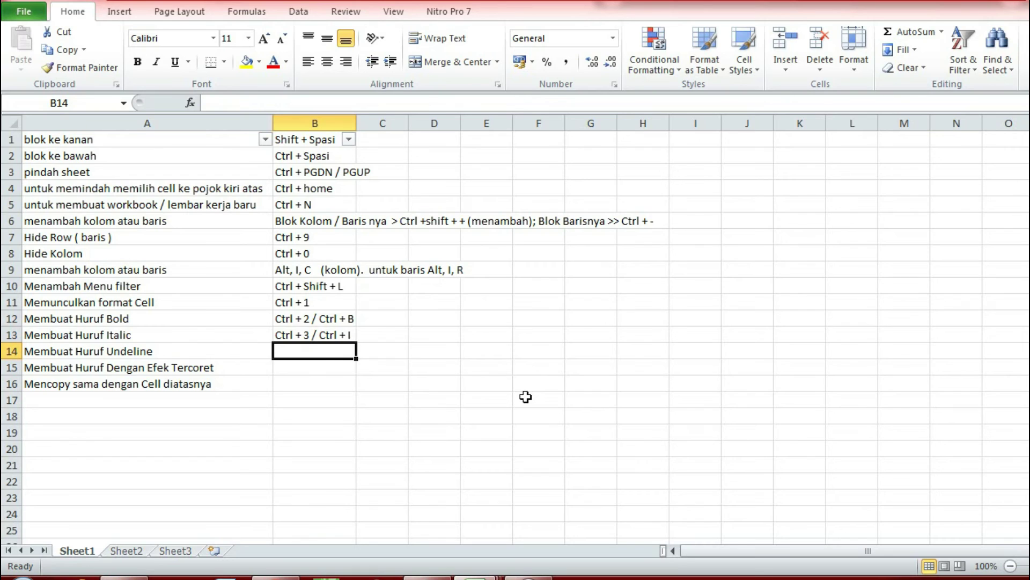
Underline the "Membuat Huruf Undeline" text in cell A14 and remove the underline
key(Left)
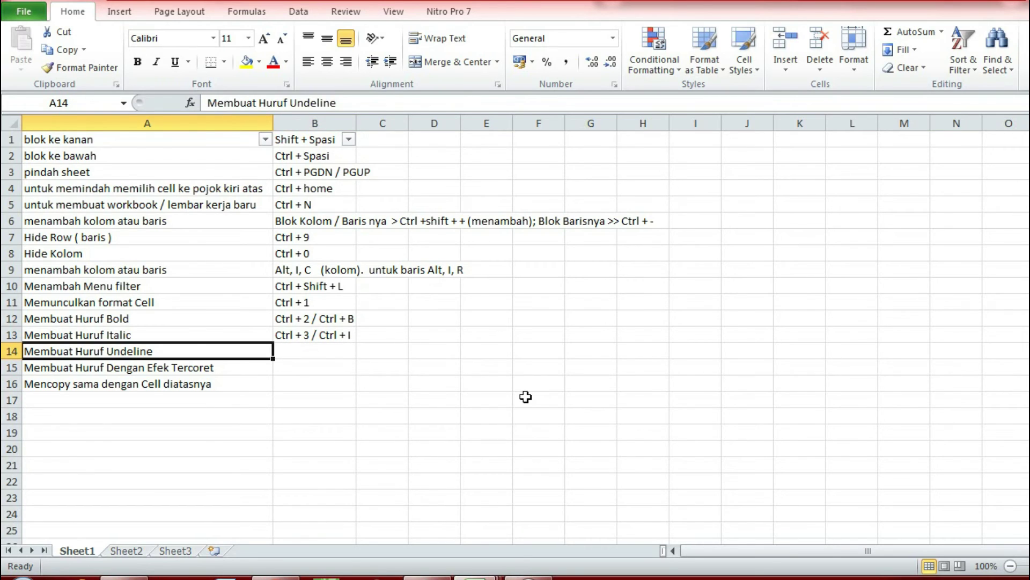
key(ctrl+u)
key(Right)
key(Left)
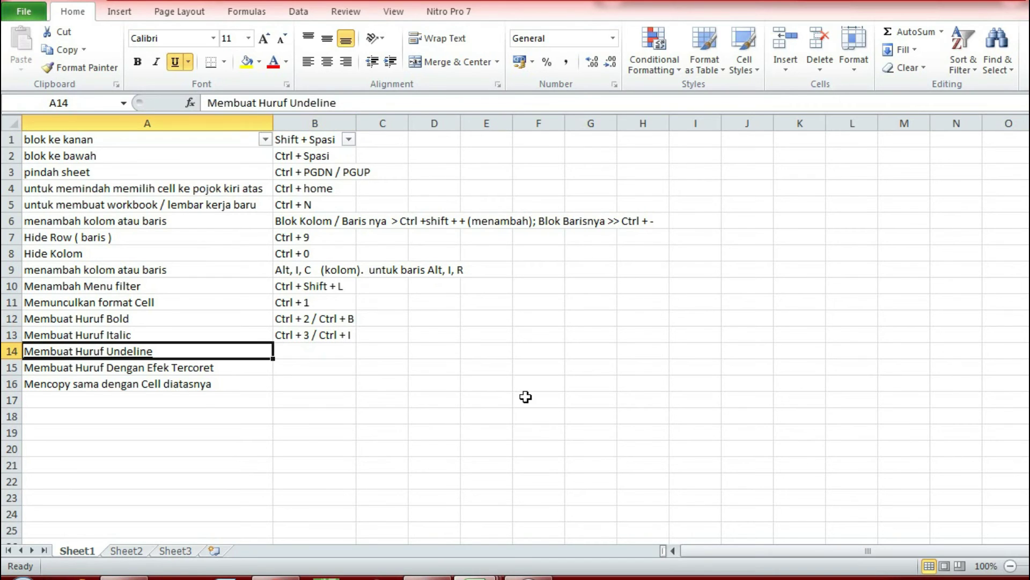
key(ctrl+u)
Enter "Ctrl + 4 / Ctrl U" in cell B14 beside "Membuat Huruf Undeline"
key(Right)
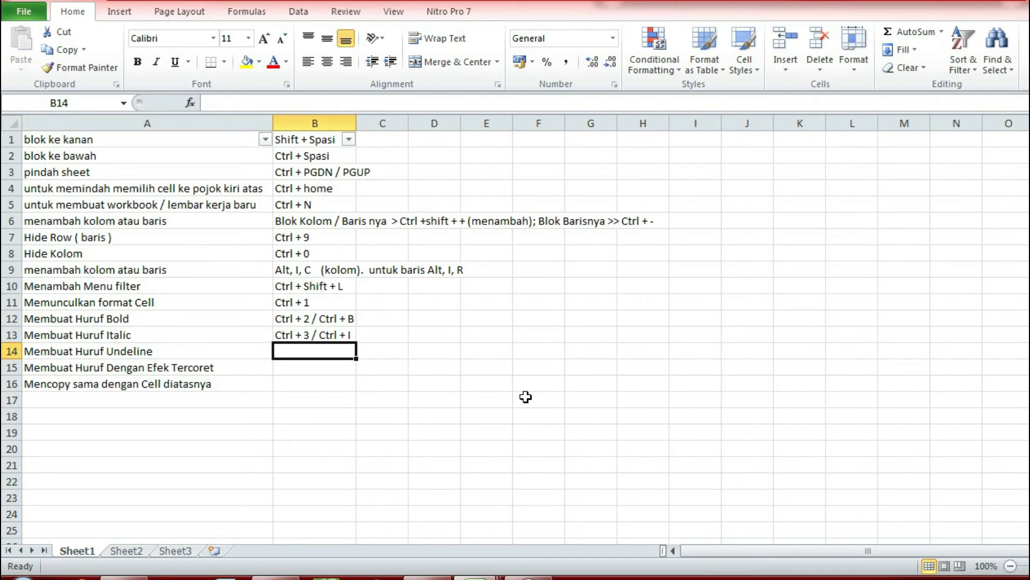
text(Ctrl)
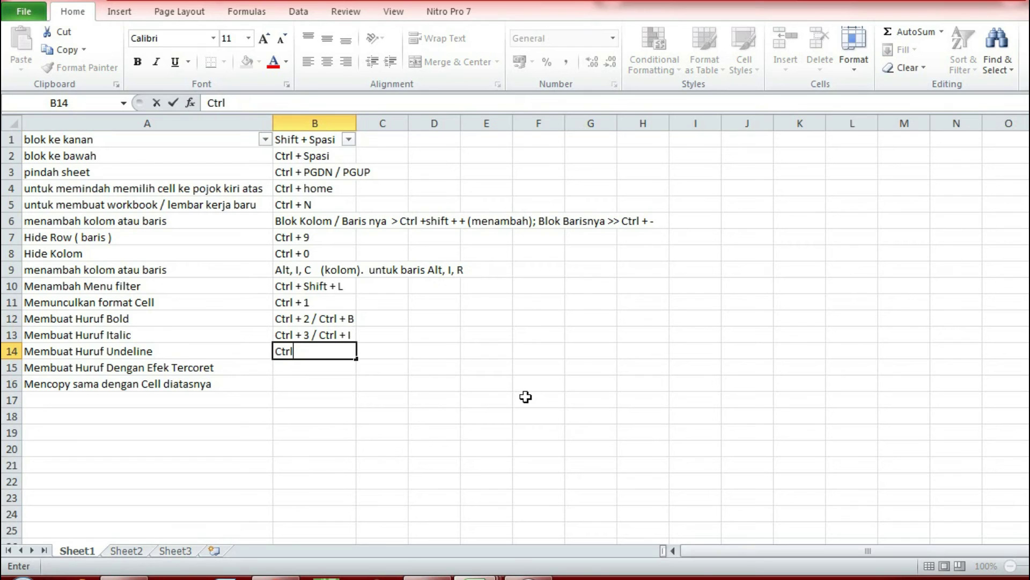
text( + 4 / Ctrl U)
key(Return)
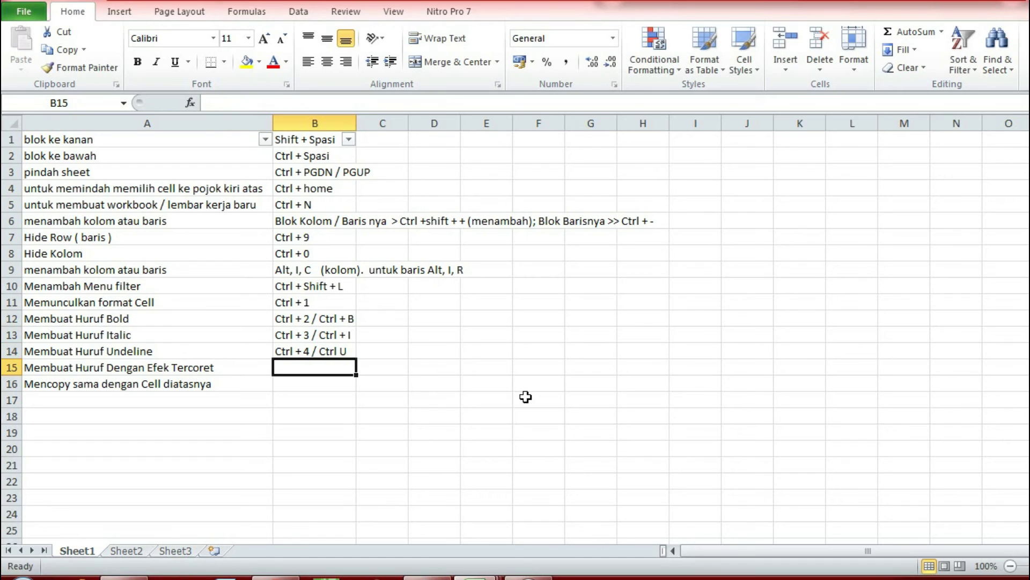
Apply strikethrough to the text in cell A15 and enter "Ctrl + 5" beside it in B15
key(Left)
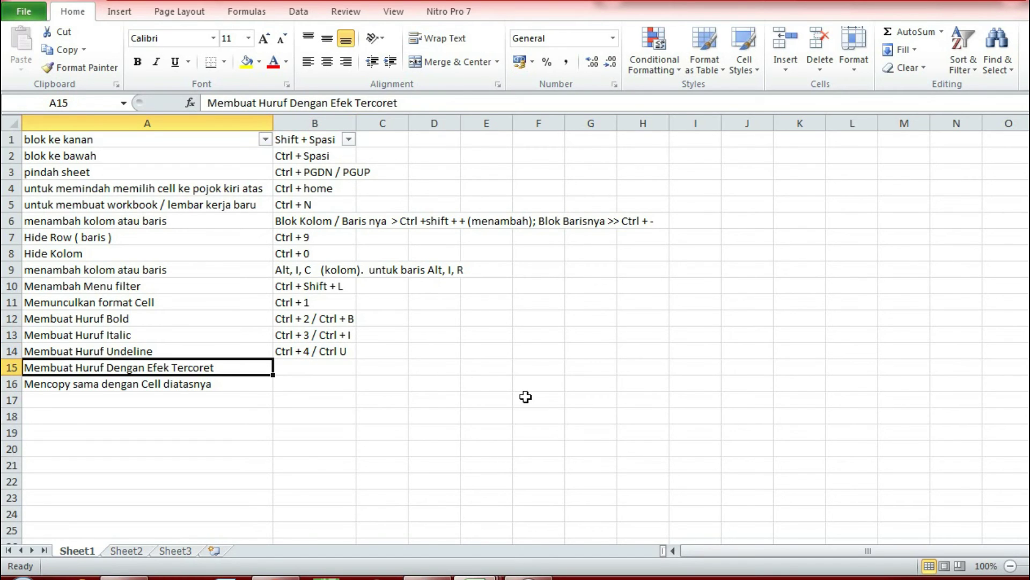
key(ctrl+5)
key(Right)
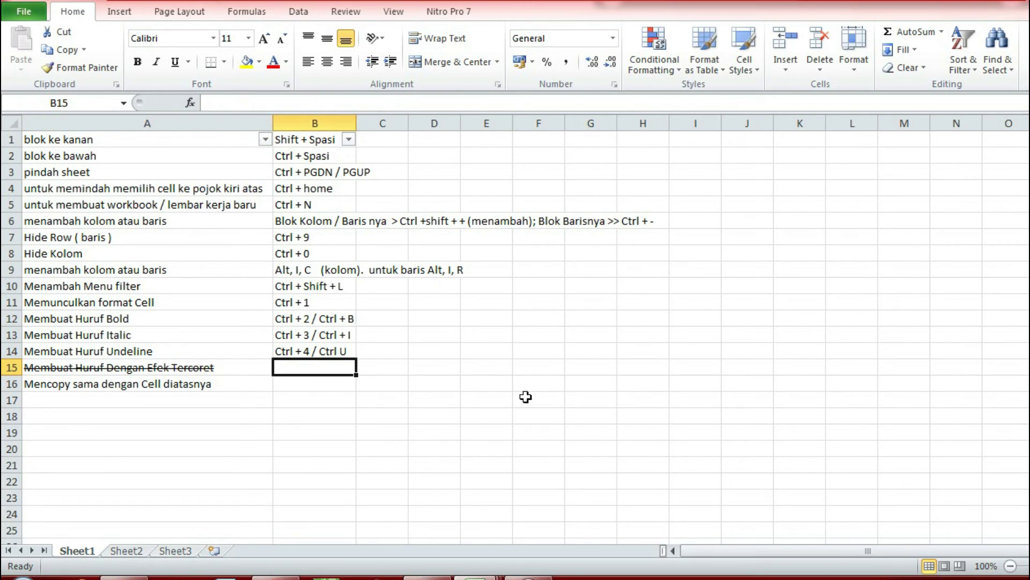
text(Ctrl + )
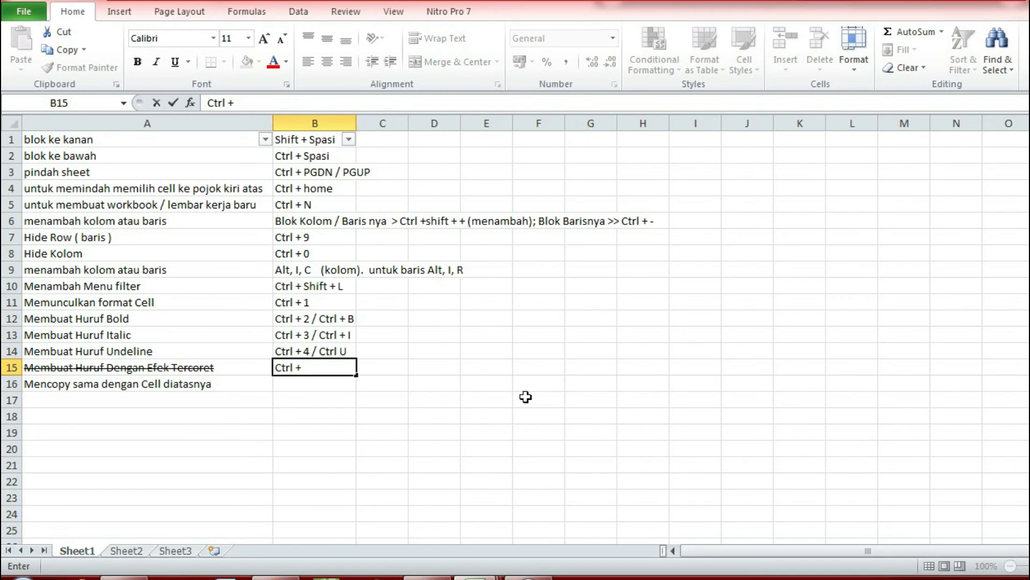
text(5)
key(Return)
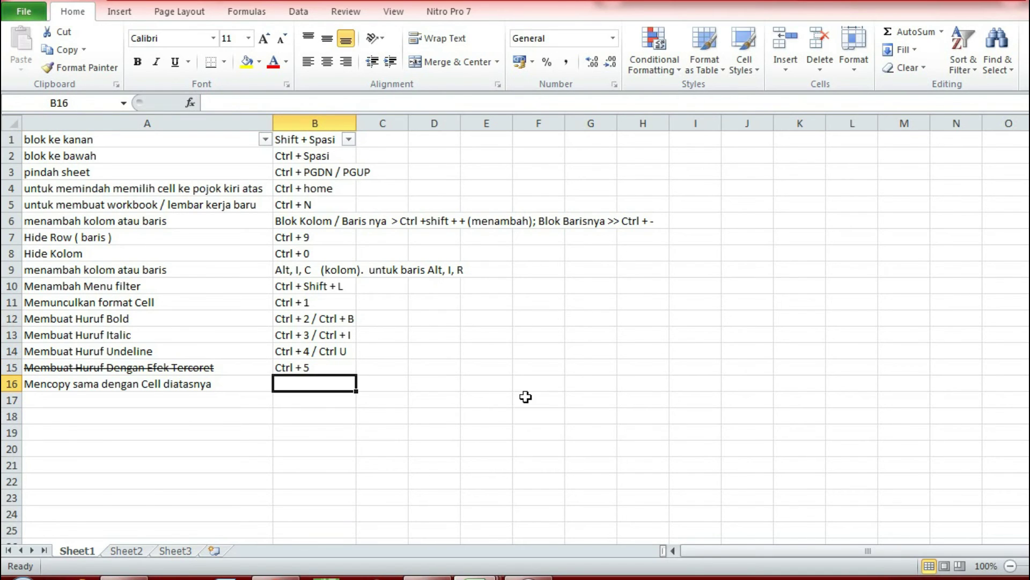
Remove the strikethrough from cell A15, apply and remove it once more, and select cell B16
key(Up)
key(Left)
key(ctrl+5)
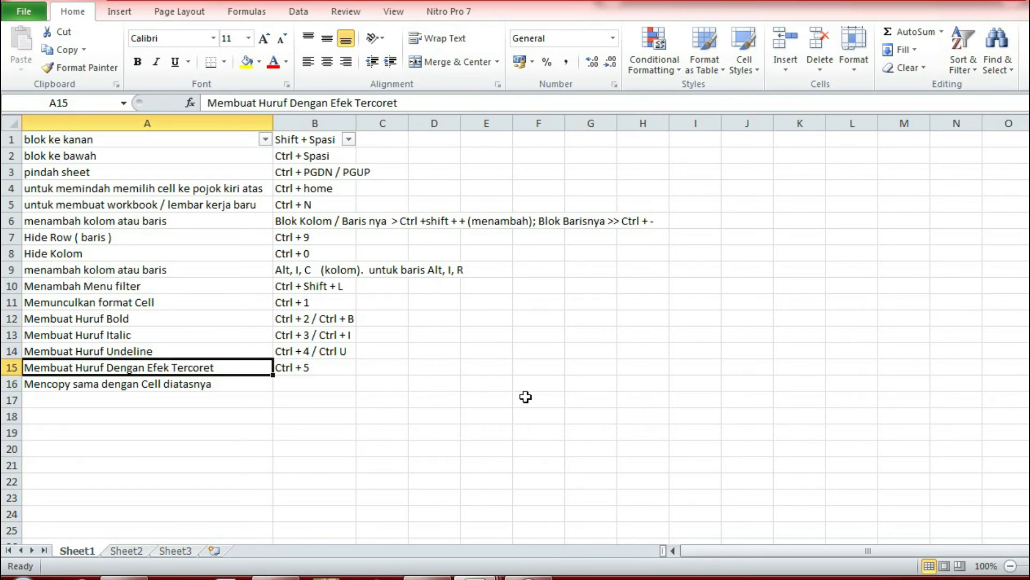
key(Right)
key(Left)
key(ctrl+5)
key(ctrl+5)
key(Down)
key(Right)
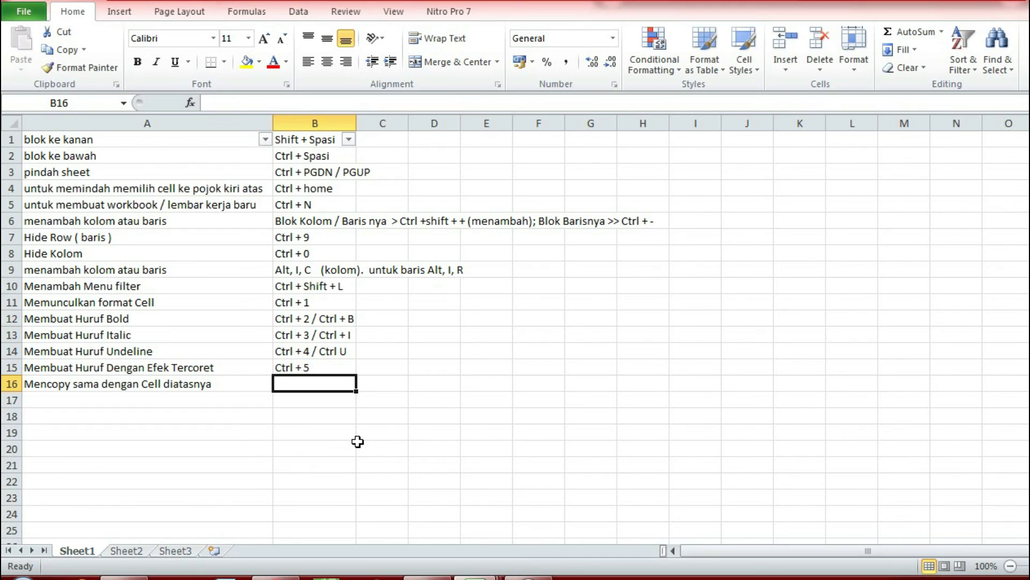
Copy and paste the text of cell A16 into A17, undo it, repeat the duplication with Fill Down, and undo that too
click(102, 403)
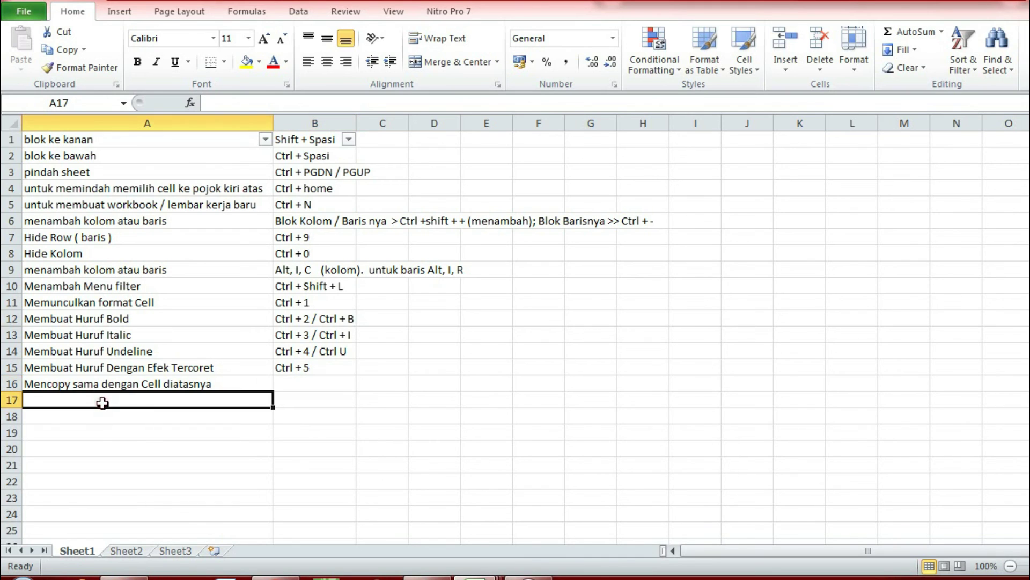
click(122, 383)
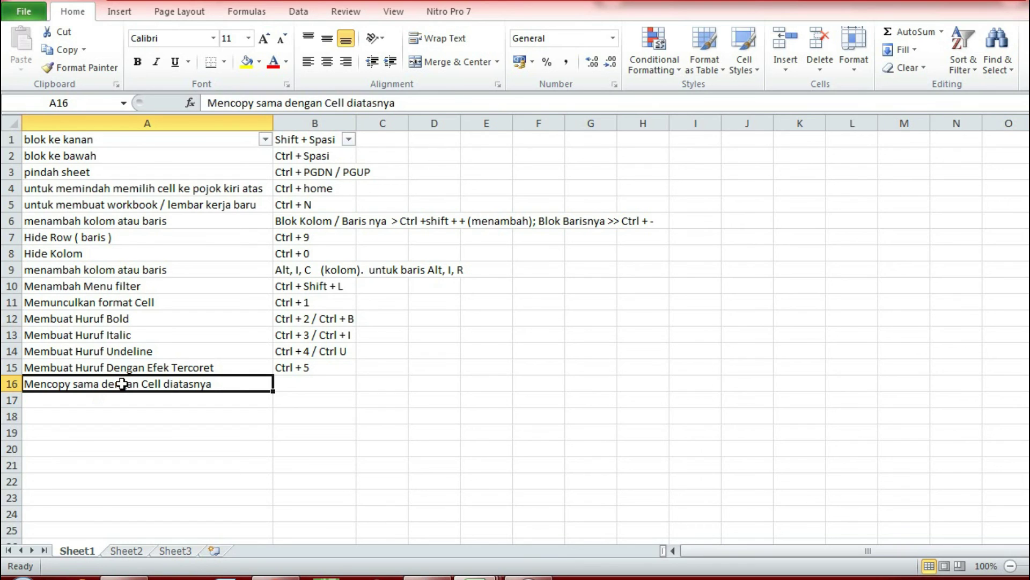
key(ctrl+c)
key(Down)
key(ctrl+v)
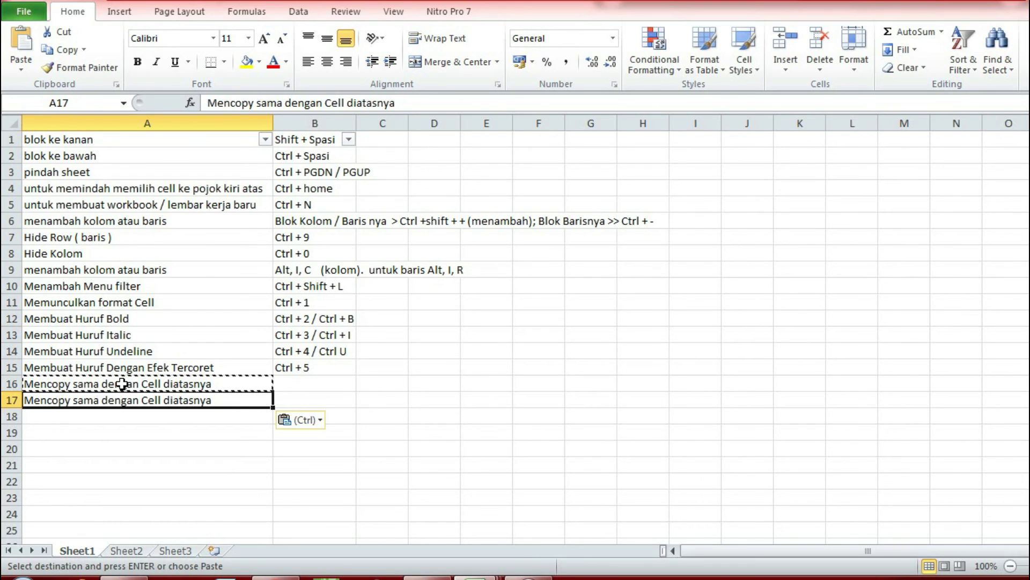
key(ctrl+z)
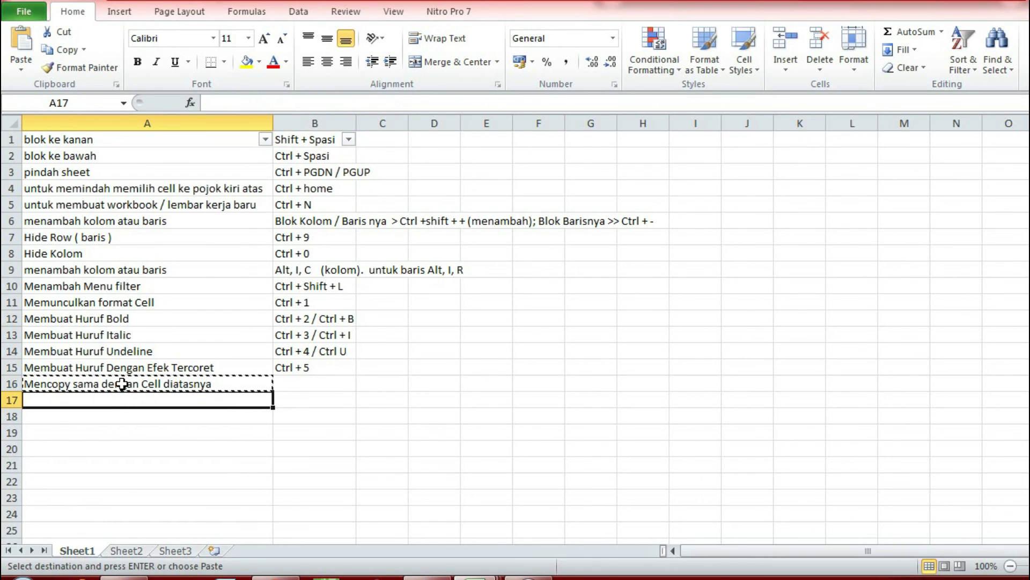
key(Escape)
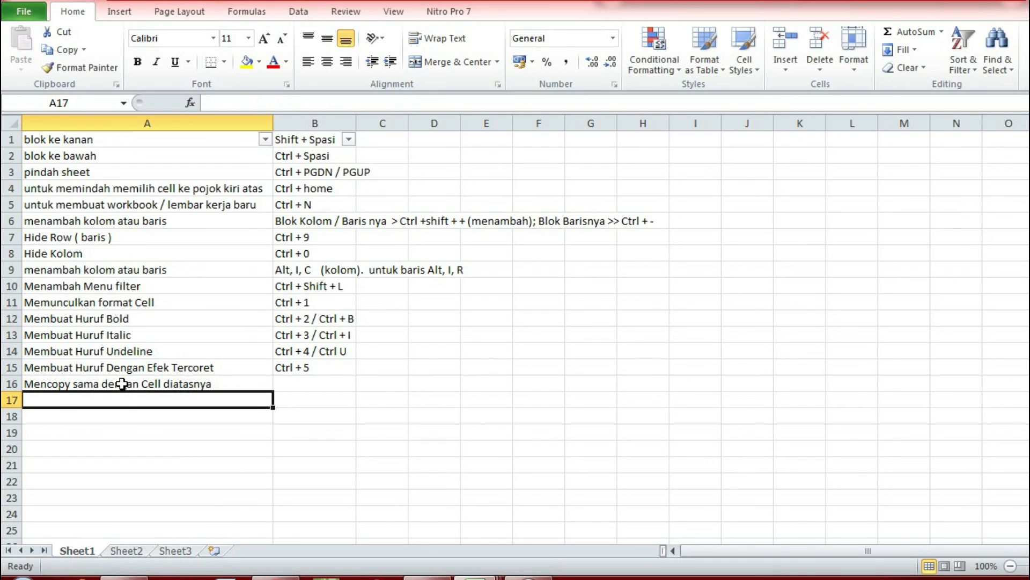
key(ctrl+d)
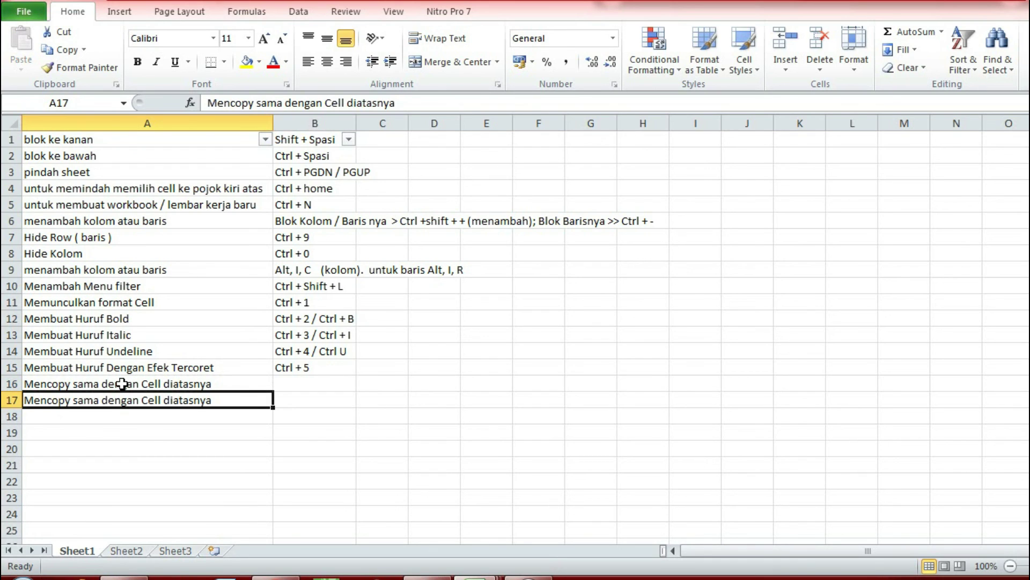
key(ctrl+z)
Enter "Ctrl + D" in cell B16 beside "Mencopy sama dengan Cell diatasnya"
key(Up)
key(Right)
text(Ctrl + D)
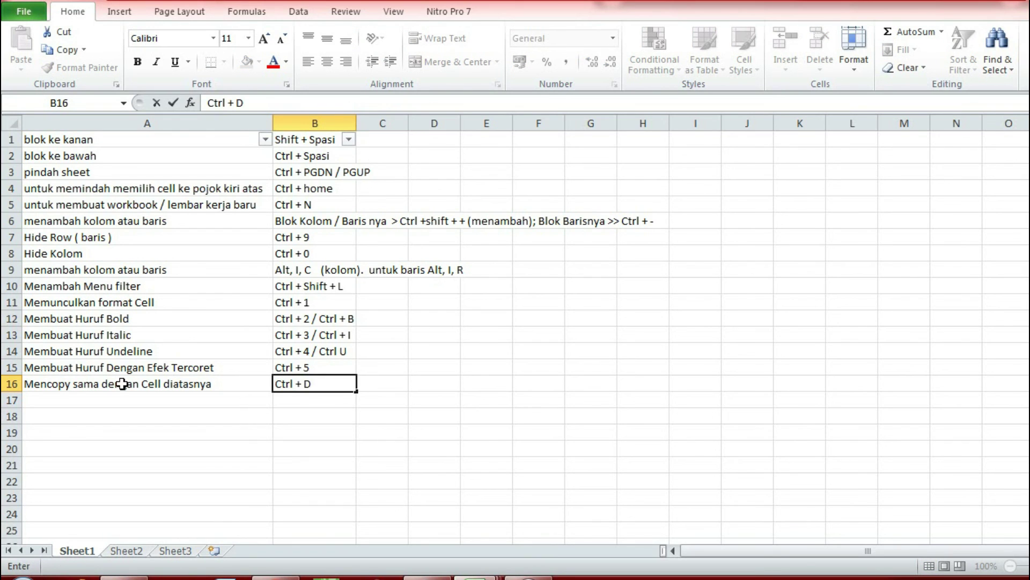
key(Return)
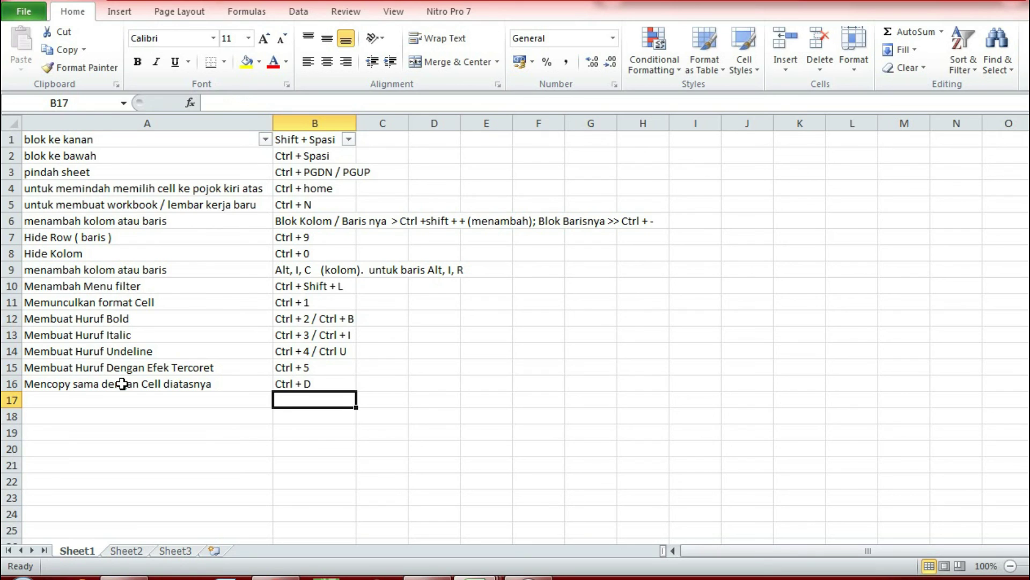
Open the filter list of header cell B1, look through its sort and filter options, and close it without applying a filter
key(ctrl+Up)
key(ctrl+Up)
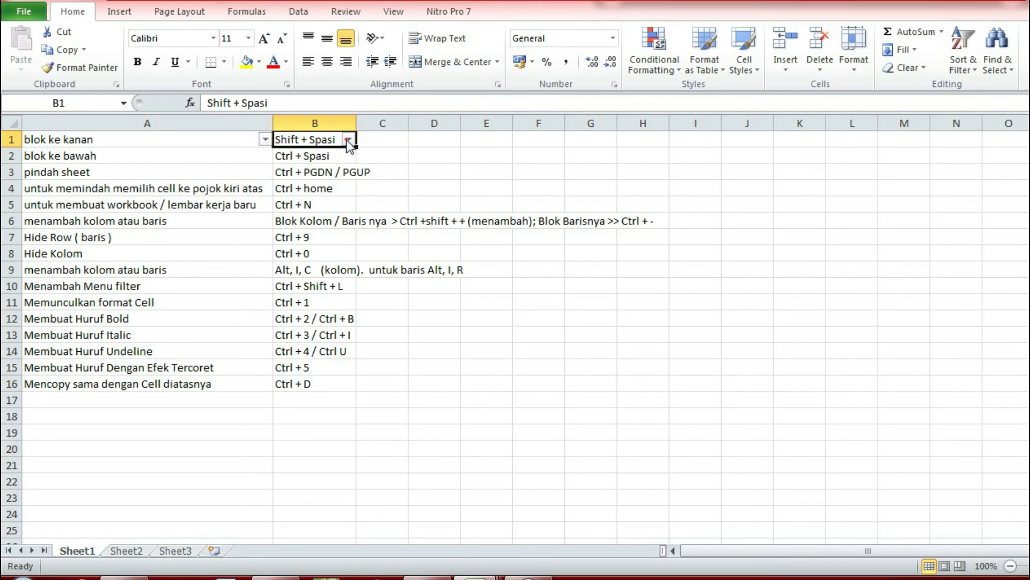
click(348, 140)
click(419, 133)
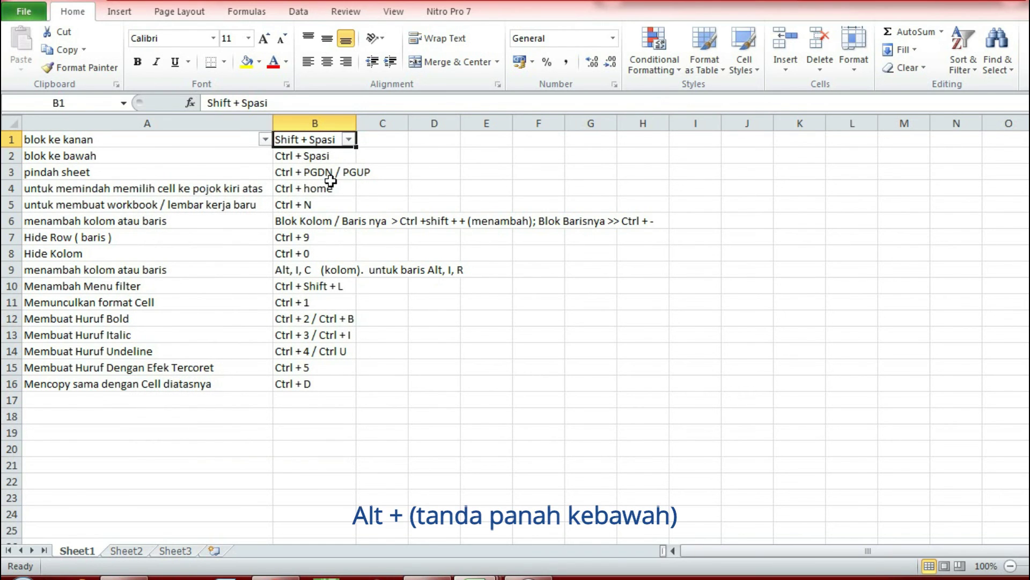
key(alt+Down)
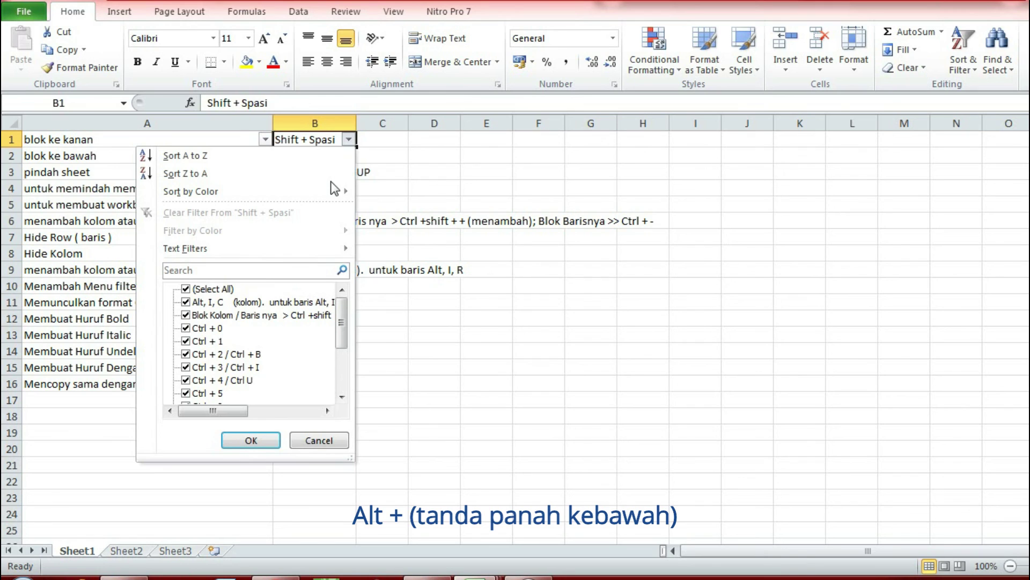
key(Down)
key(Down)
key(Down)
key(Down)
key(Down)
key(Down)
key(Down)
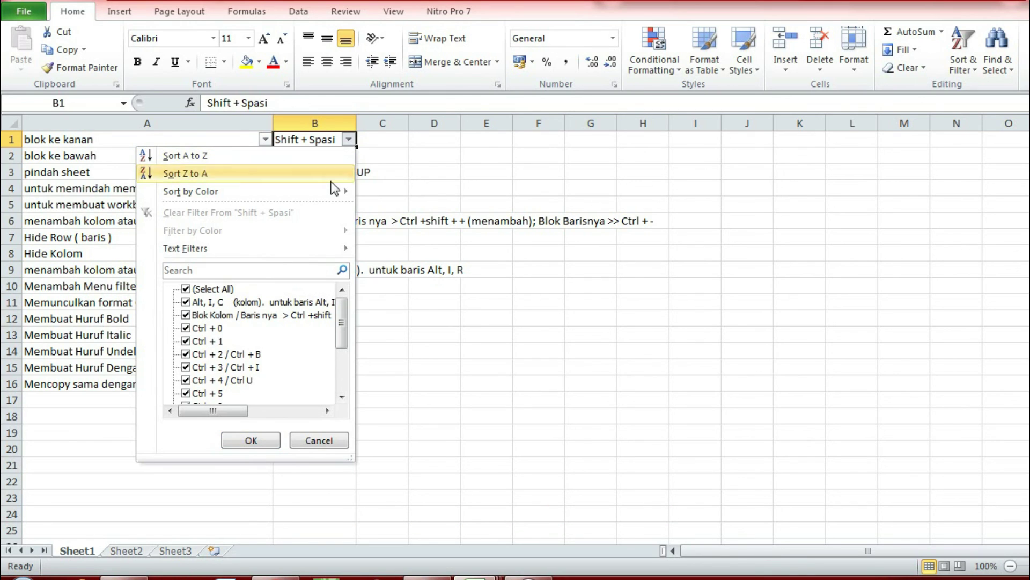
key(Down)
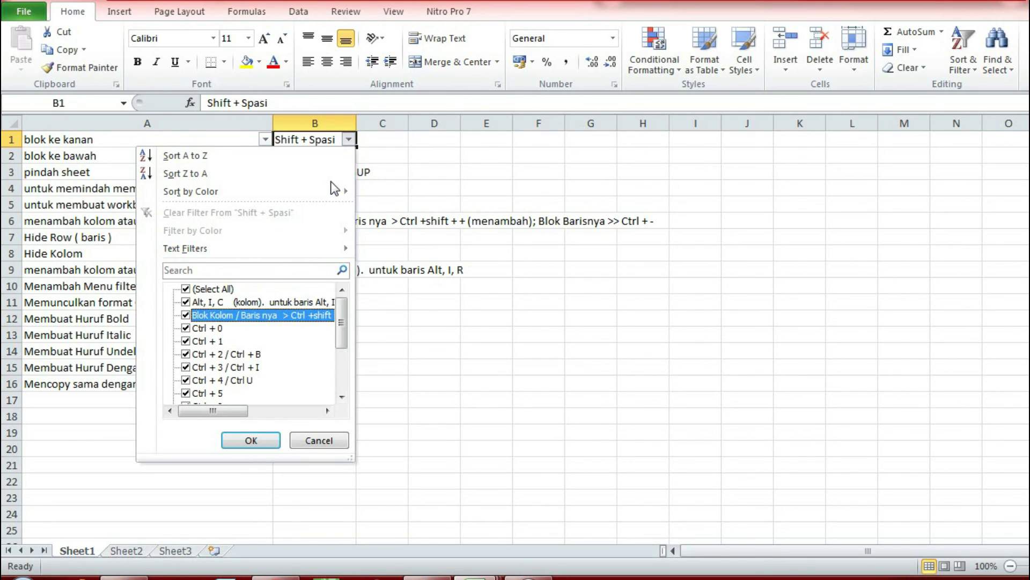
key(Escape)
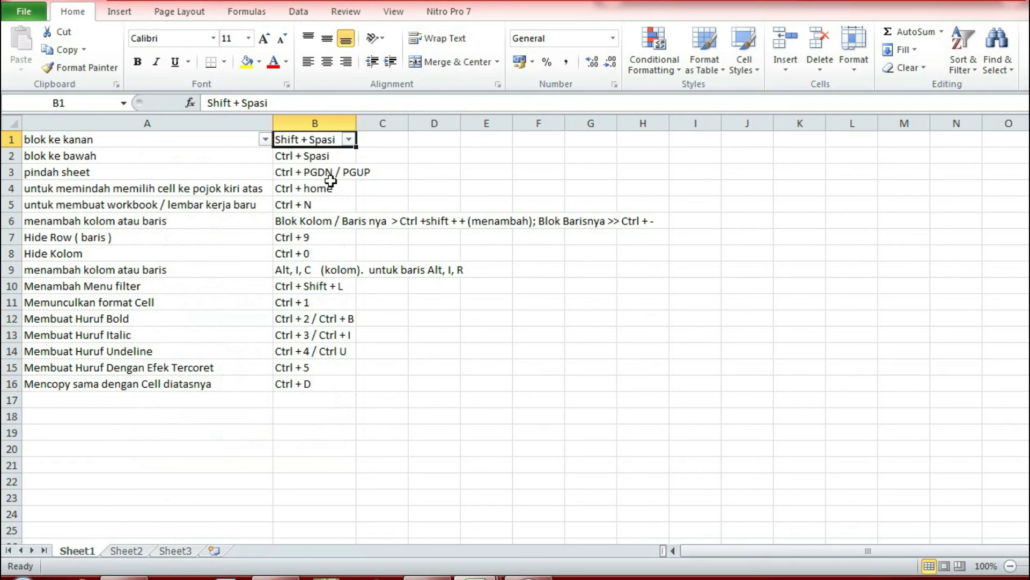
key(Down)
key(Down)
key(Down)
key(Down)
key(Down)
key(Down)
key(Down)
key(Down)
key(Down)
key(Down)
key(Down)
key(Down)
key(Down)
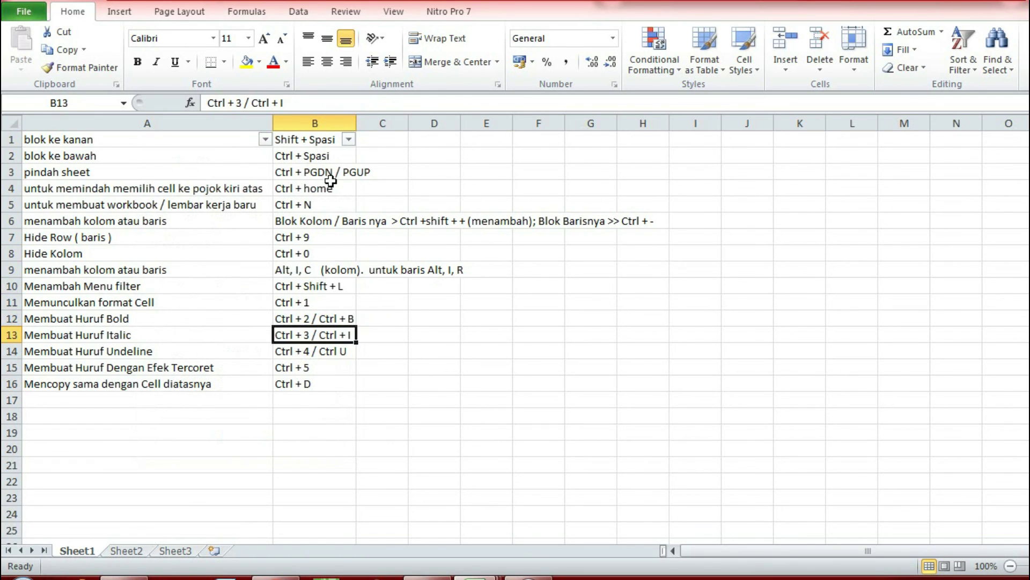
key(Down)
key(Down)
key(Down)
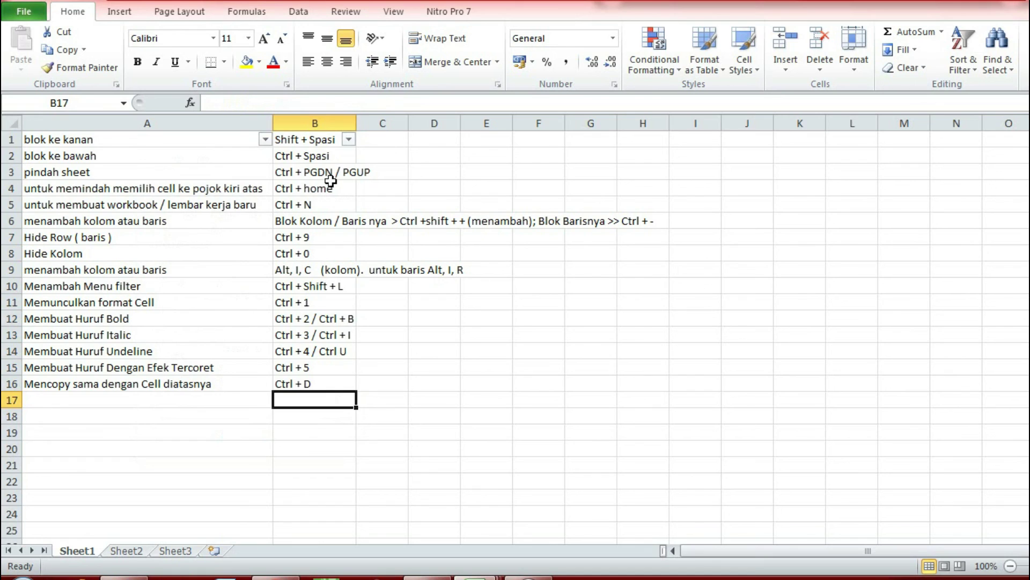
key(Up)
key(Left)
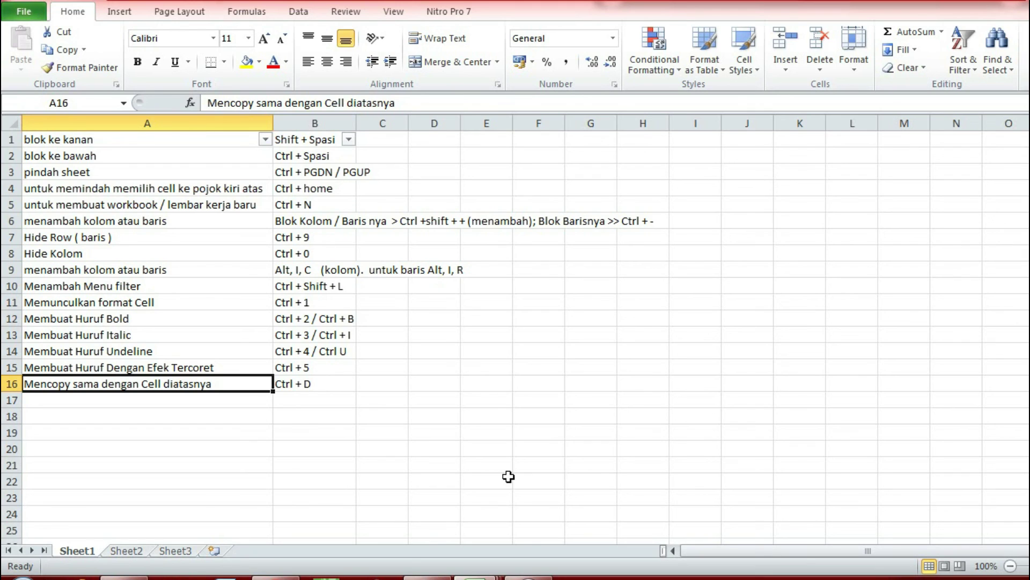
click(542, 577)
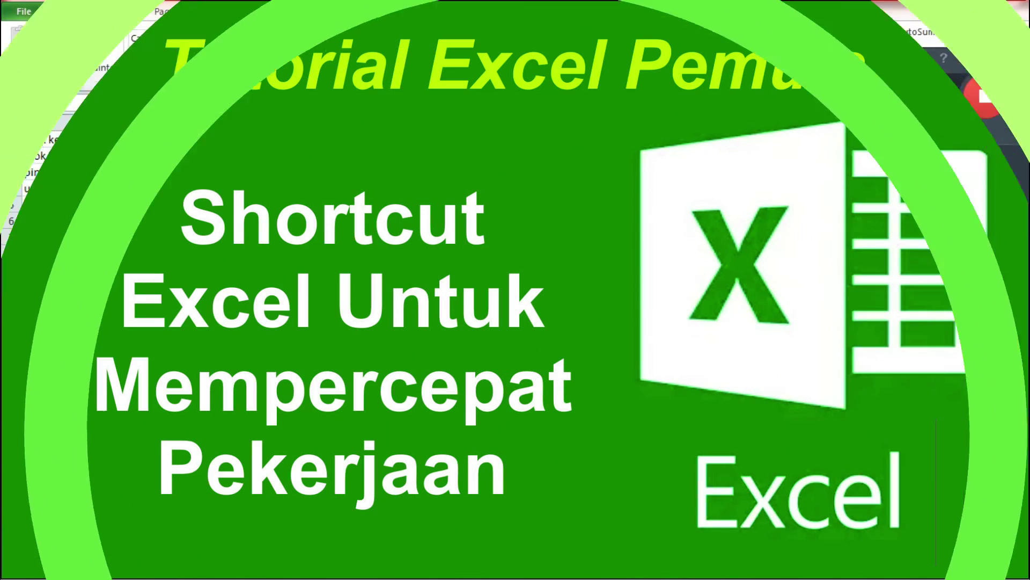